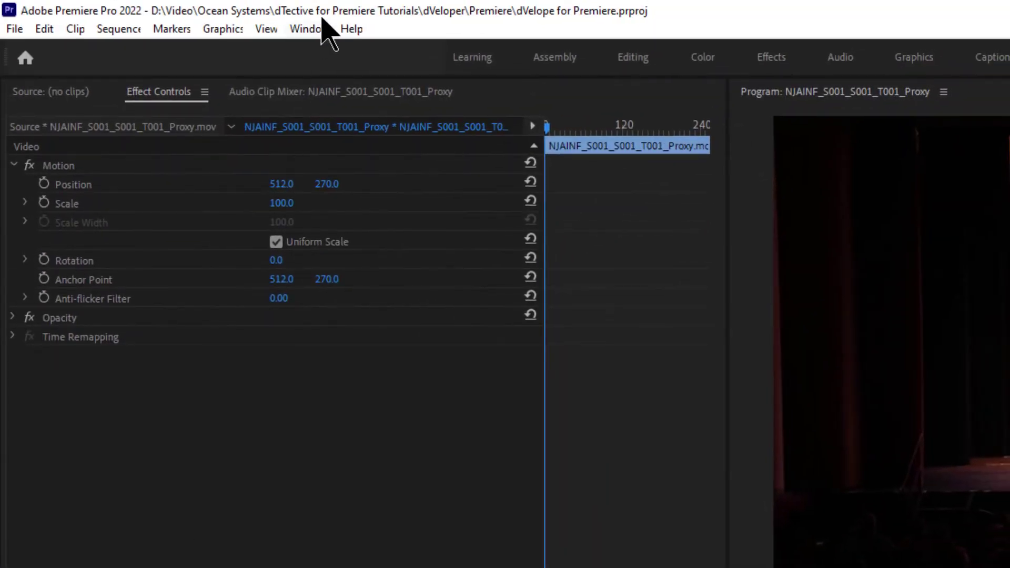
- Bring up the effects library and expand the DTective group under Video Effects to find dVeloper
left_click(316, 28)
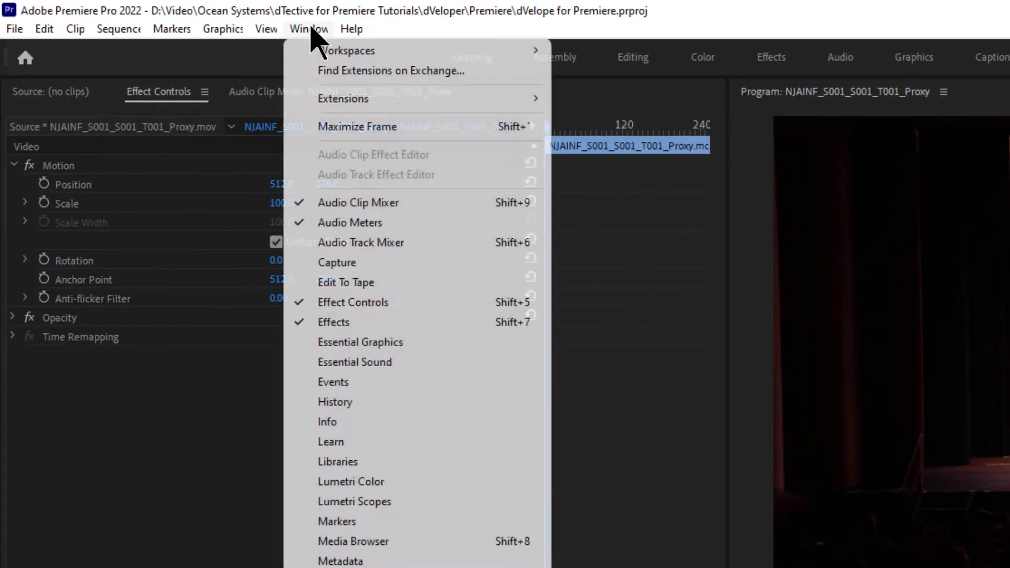
left_click(452, 327)
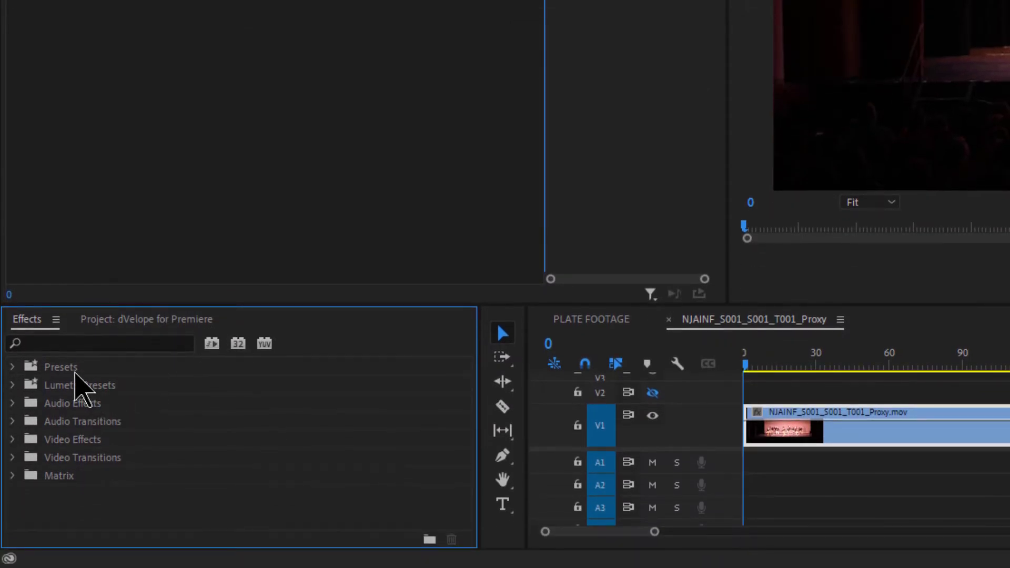
left_click(13, 440)
left_click_drag(468, 402, 461, 428)
left_click(26, 398)
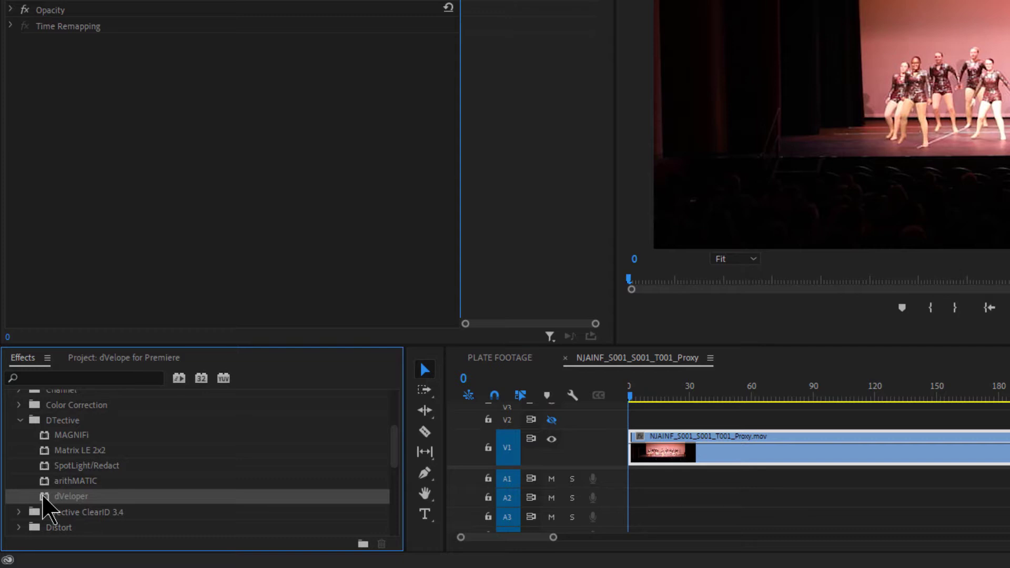
- Apply the dVeloper effect to the NJAINF_S001_S001_T001_Proxy clip, undo it, and apply it again
left_click_drag(45, 503, 683, 449)
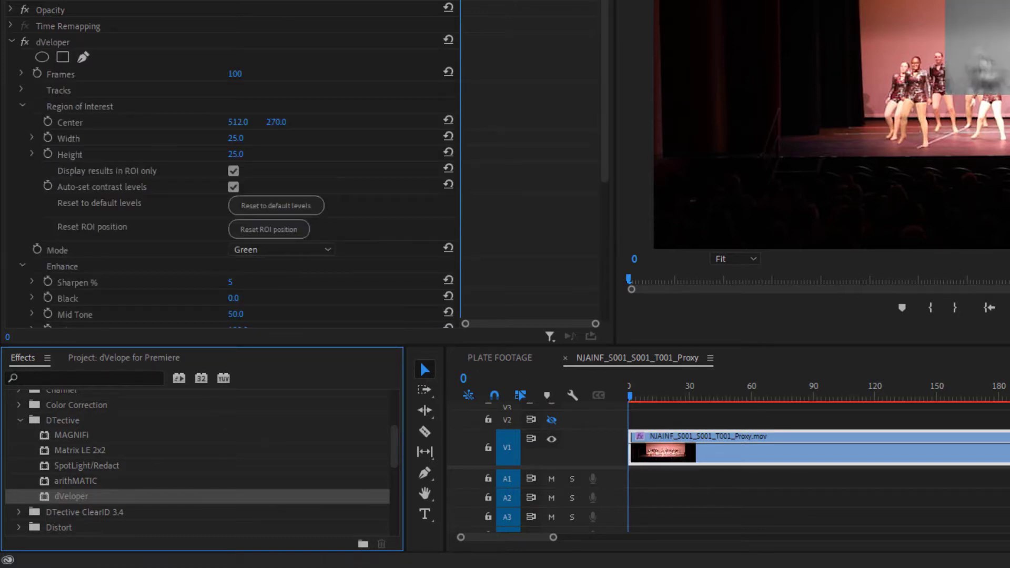
key("ctrl+z")
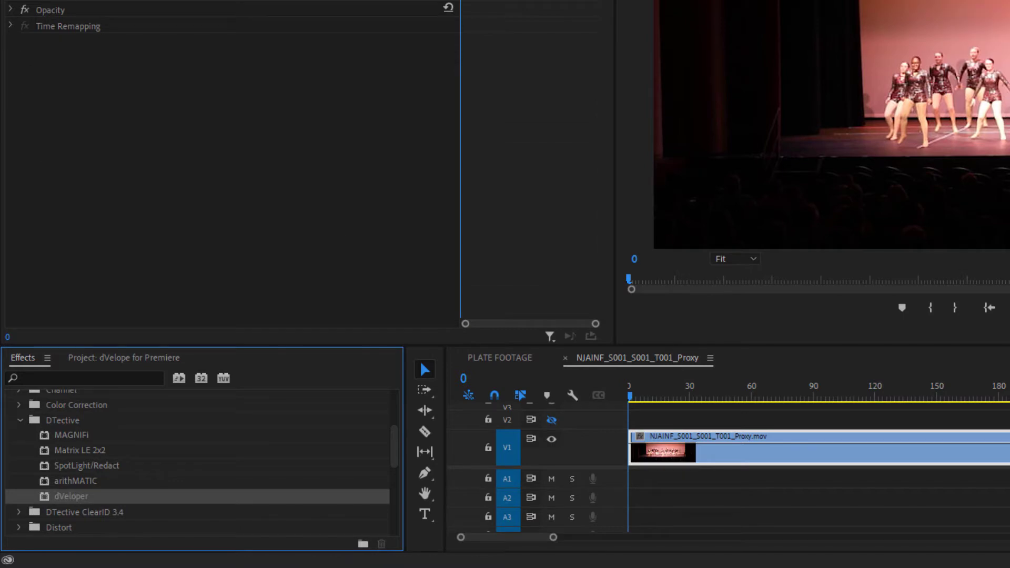
double_click(43, 498)
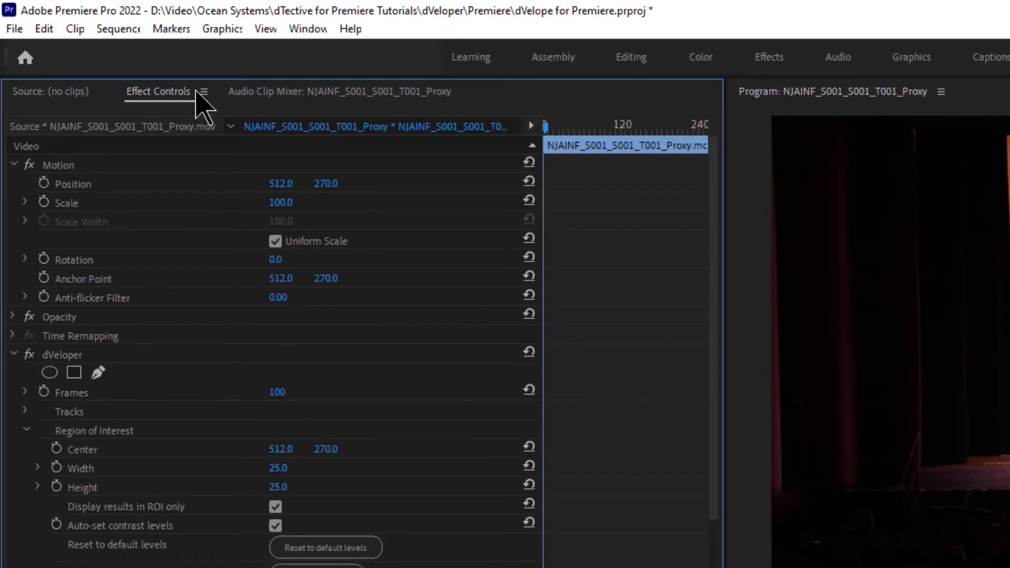
- Bring up the clip's effect controls and select dVeloper to display its region of interest on the video
left_click(292, 32)
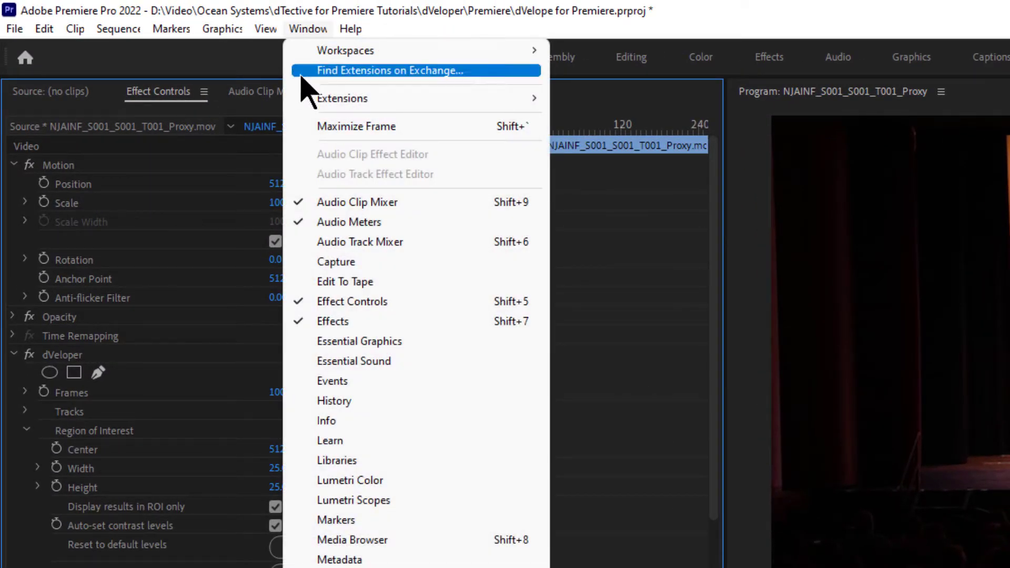
left_click(435, 302)
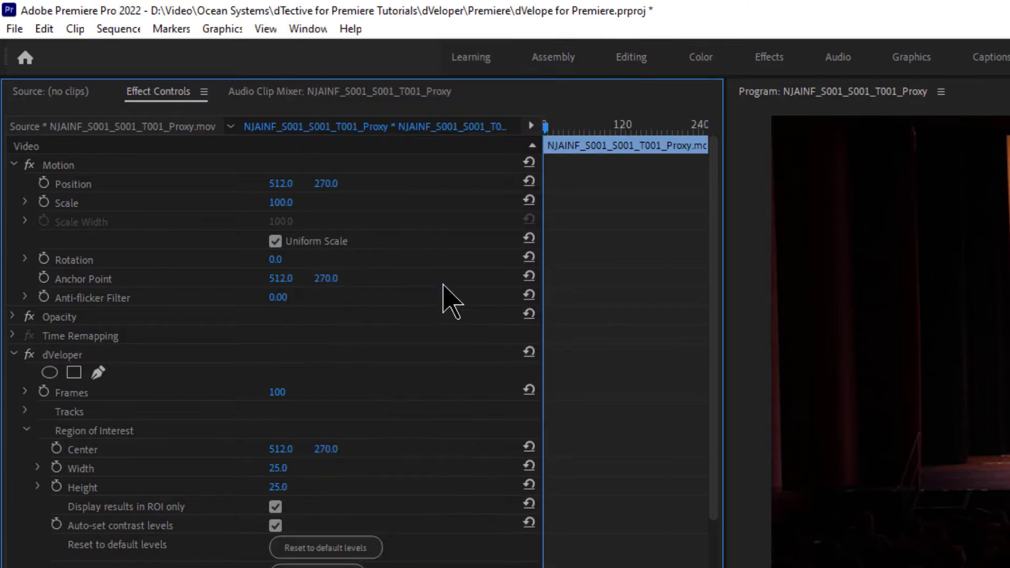
left_click(74, 354)
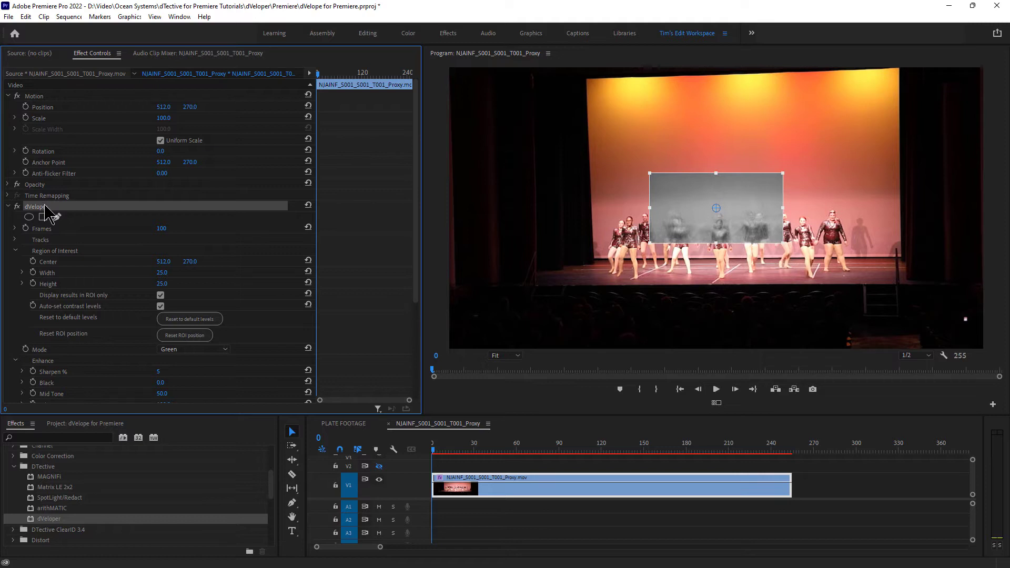
- Fit dVeloper's region of interest over the dancers, about 89.8 wide and 32.5 high, centred at about 469, 328
left_click_drag(716, 211, 678, 224)
left_click(30, 208)
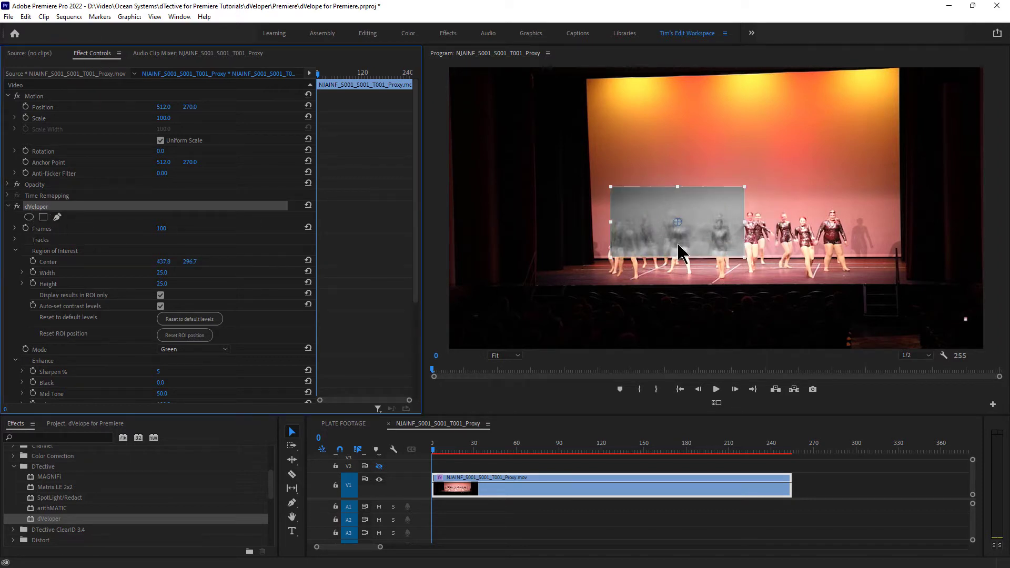
left_click_drag(677, 222, 625, 242)
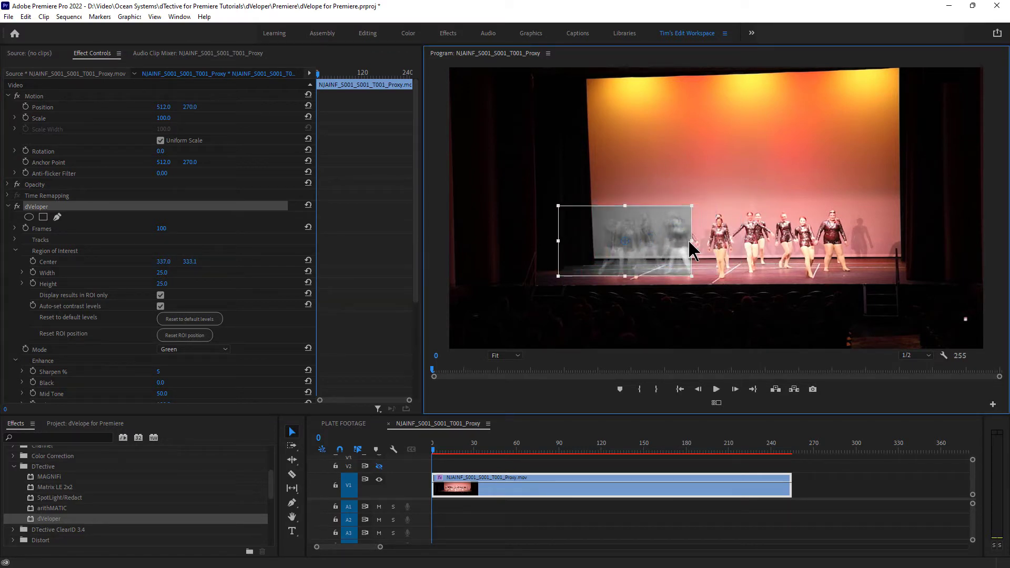
left_click_drag(695, 247, 868, 258)
left_click_drag(617, 240, 680, 250)
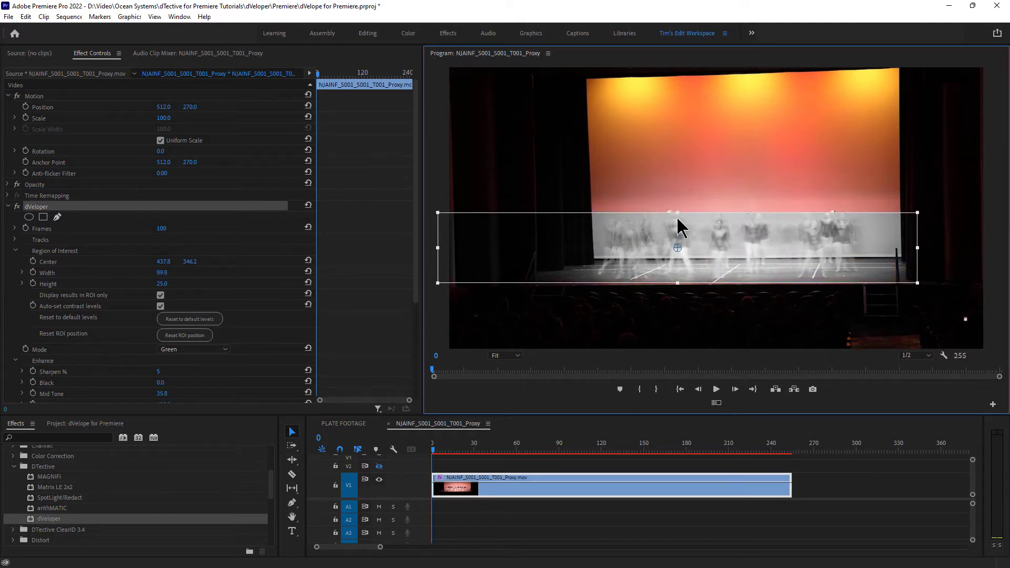
left_click_drag(678, 209, 677, 201)
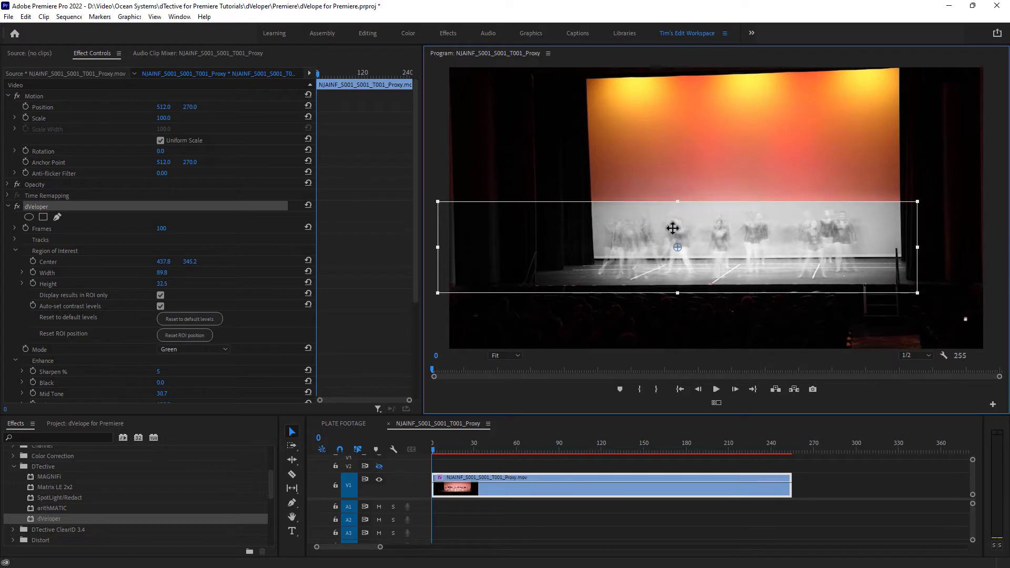
left_click_drag(677, 242, 694, 235)
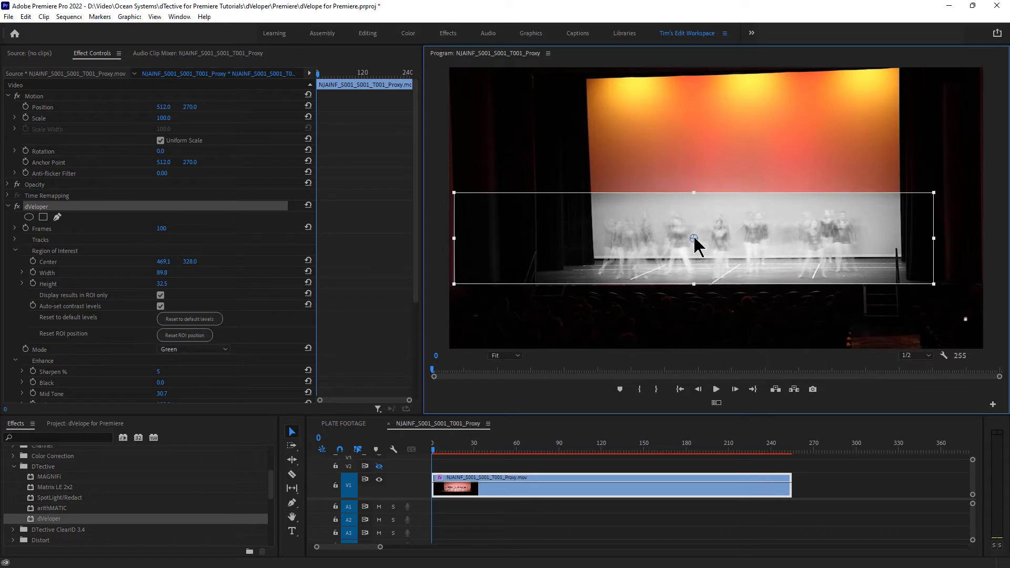
- Set the dVeloper mode to RGB and play the sequence to preview the frame averaging
left_click(197, 350)
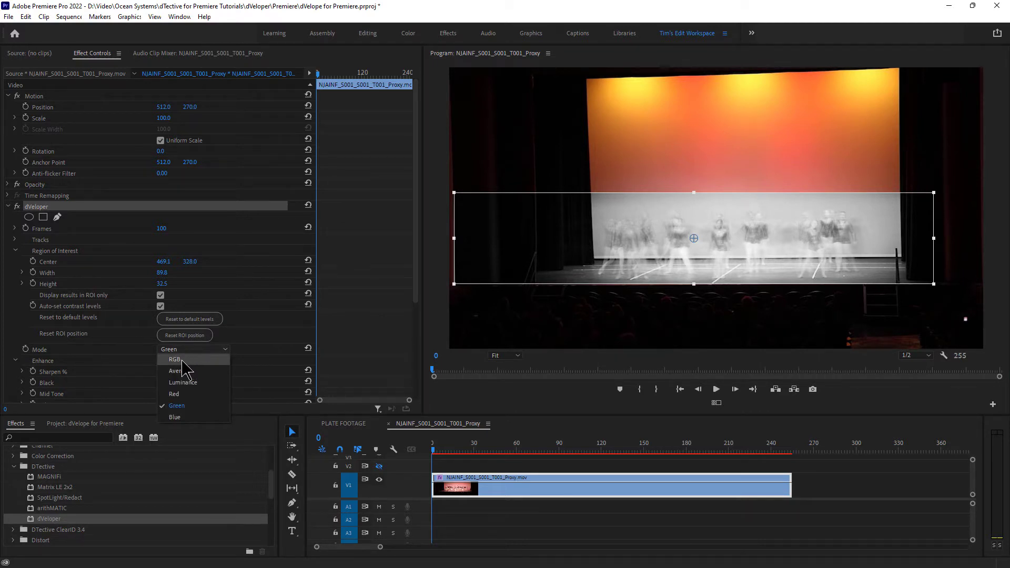
left_click(187, 360)
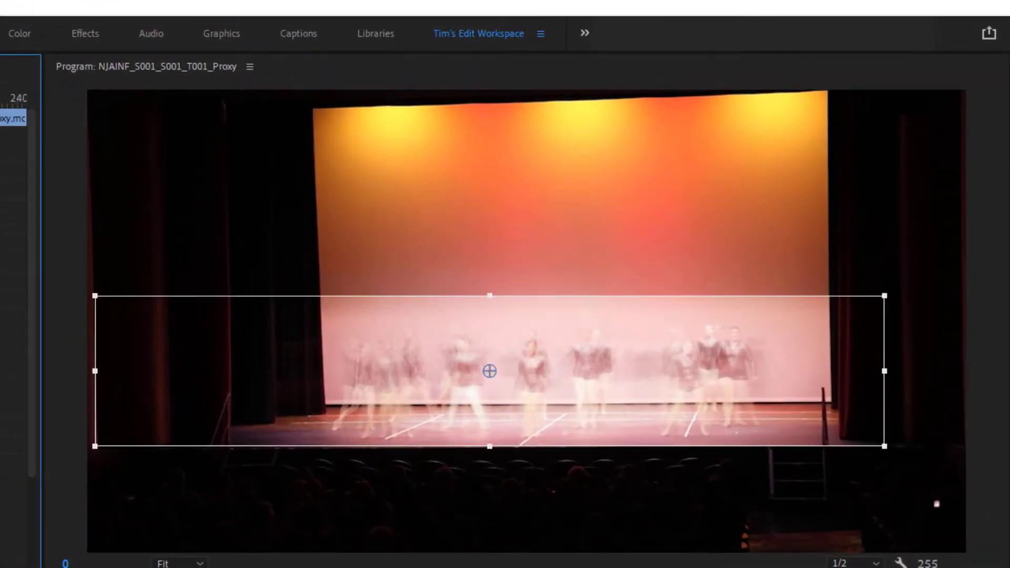
left_click(701, 408)
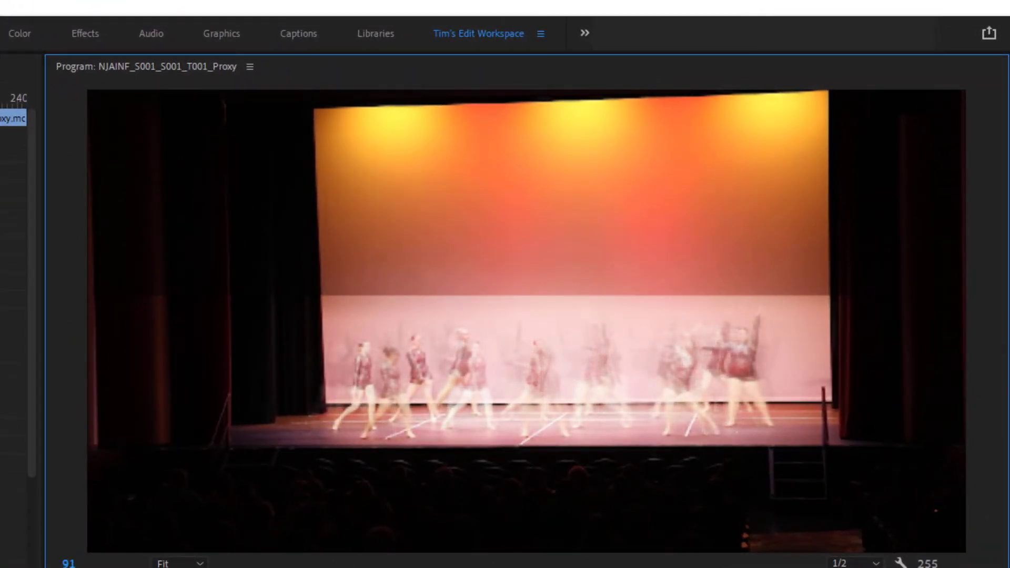
key("space")
- Expand dVeloper's Frames setting and scrub through the clip to examine how the averaging blends the moving dancers
left_click_drag(443, 563, 517, 452)
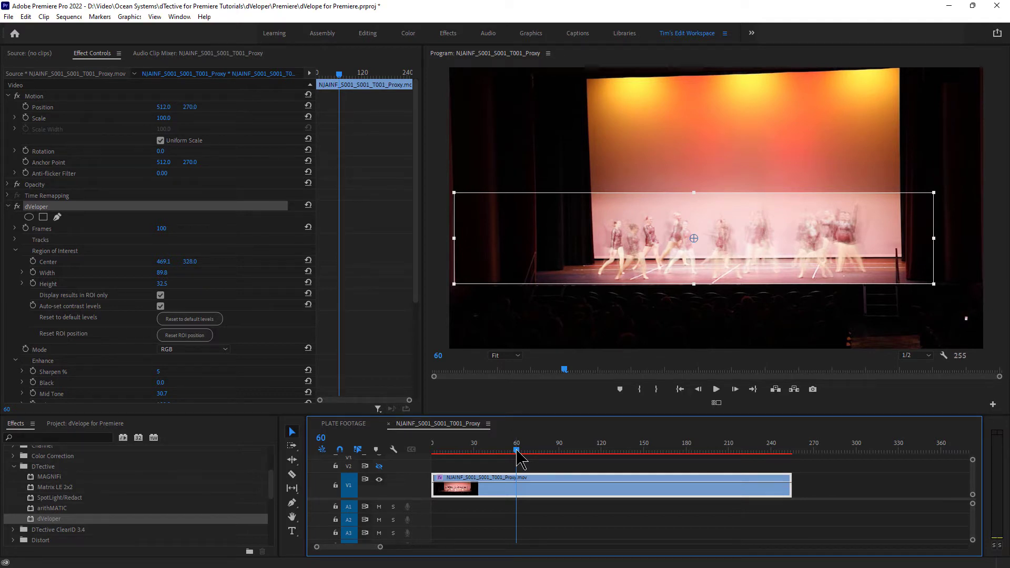
left_click_drag(517, 452, 503, 453)
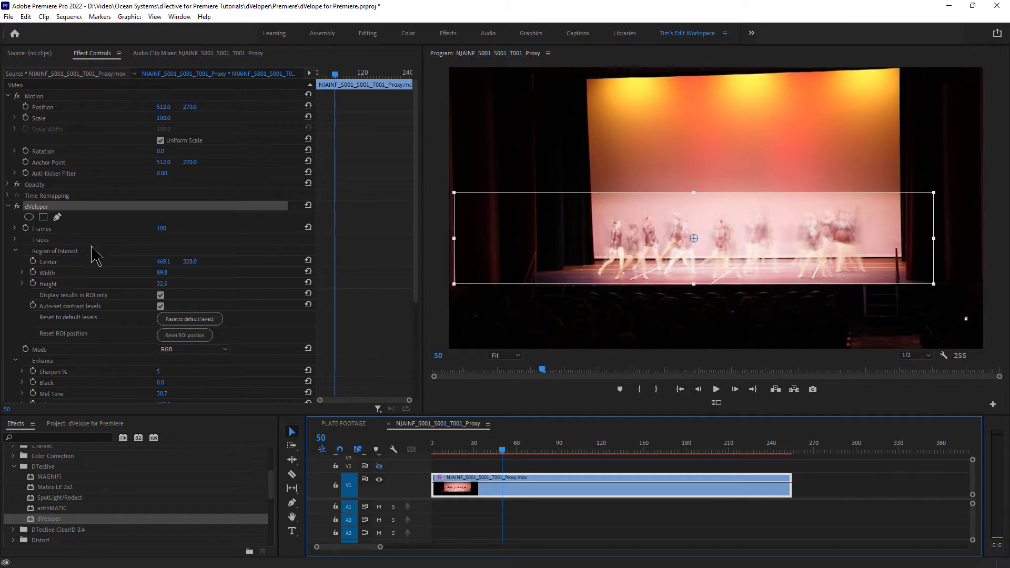
left_click(14, 229)
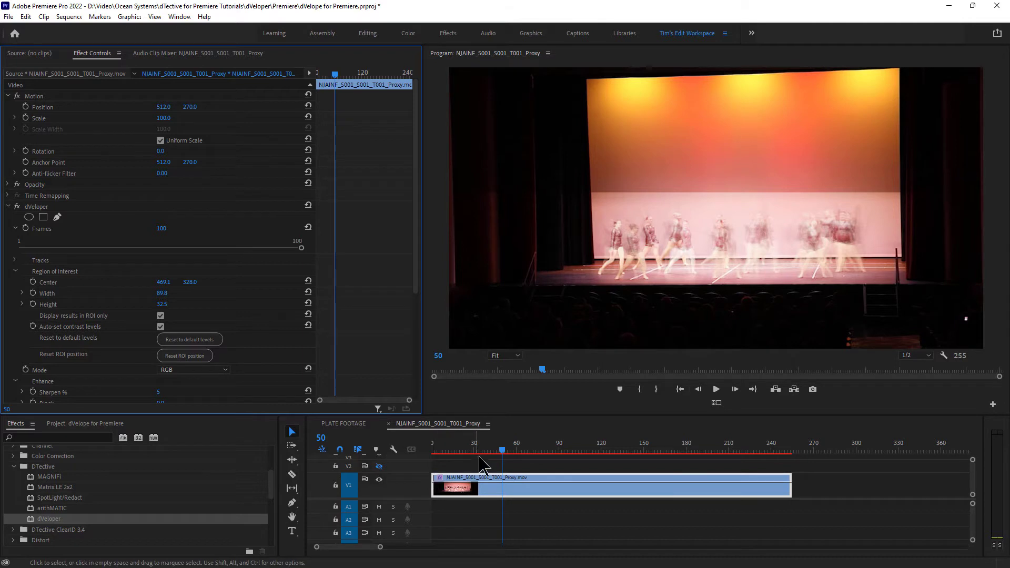
left_click(461, 451)
left_click_drag(461, 451, 788, 450)
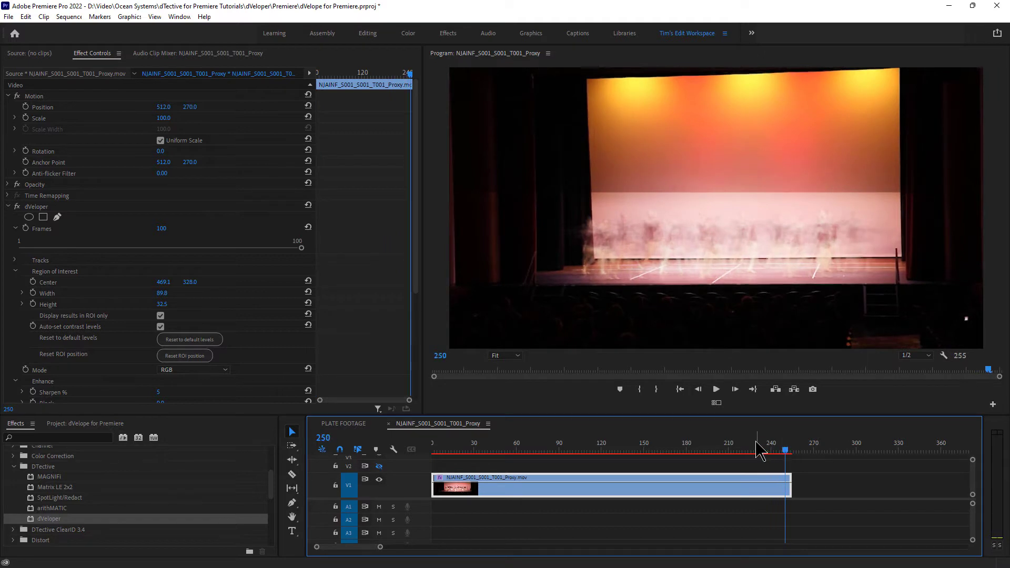
left_click_drag(641, 450, 531, 450)
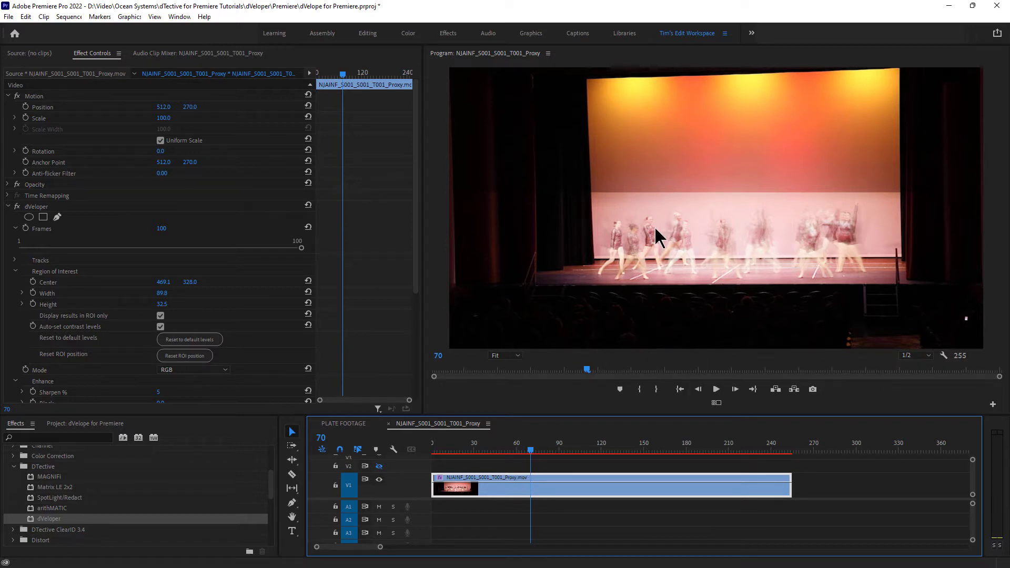
mouse_move(531, 458)
left_mouse_down()
mouse_move(495, 457)
mouse_move(522, 457)
left_mouse_up()
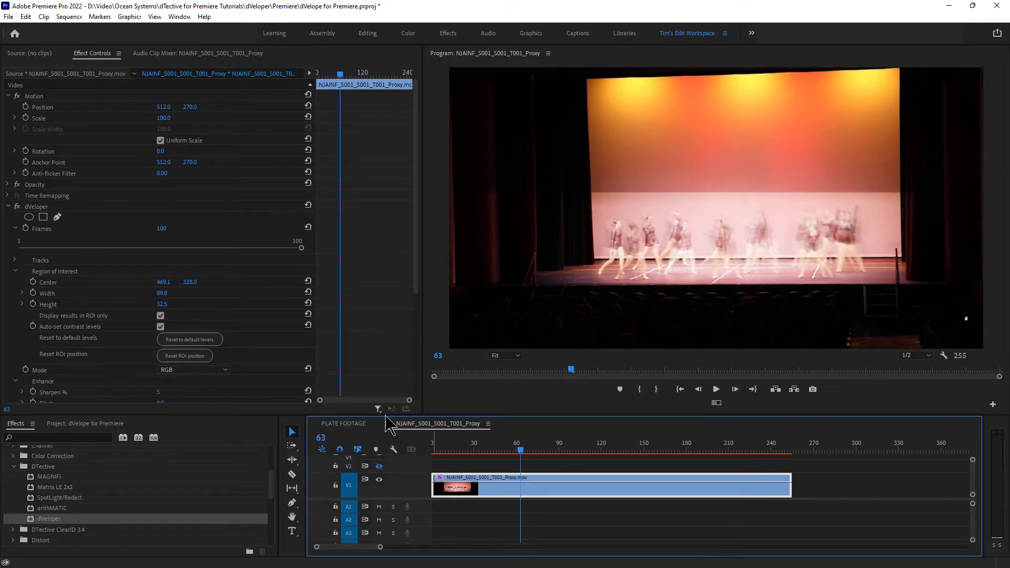
- Shrink dVeloper's region of interest, place it over the dark audience at the frame's lower left, and play the result
left_click(35, 208)
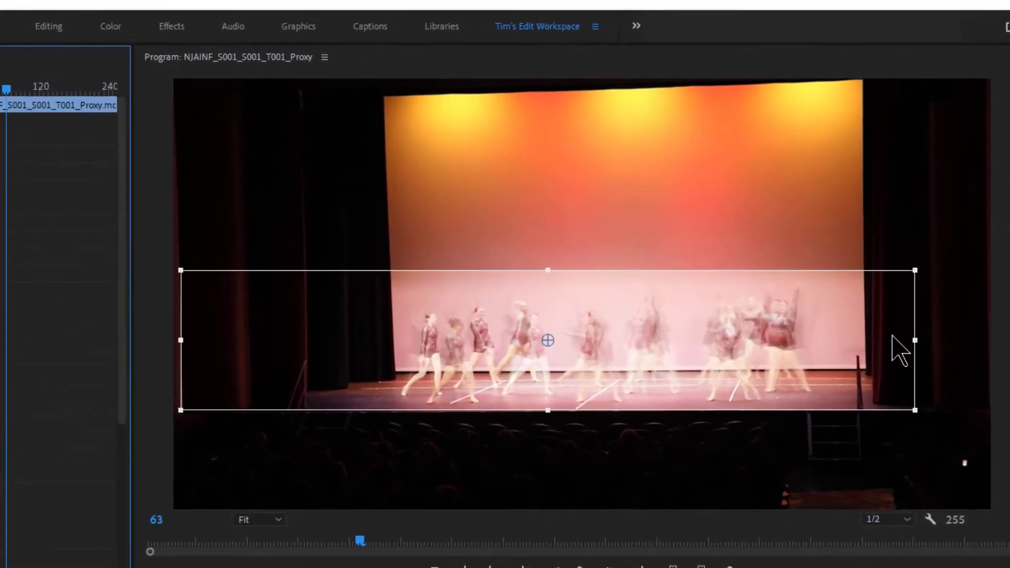
left_click_drag(925, 284, 719, 280)
left_click_drag(656, 337, 615, 345)
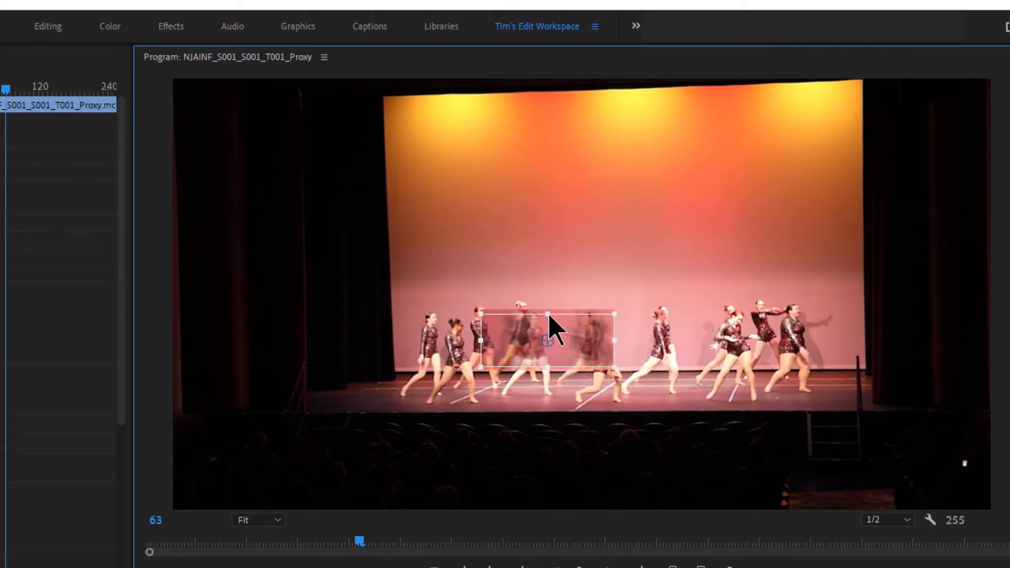
left_click_drag(547, 333, 343, 471)
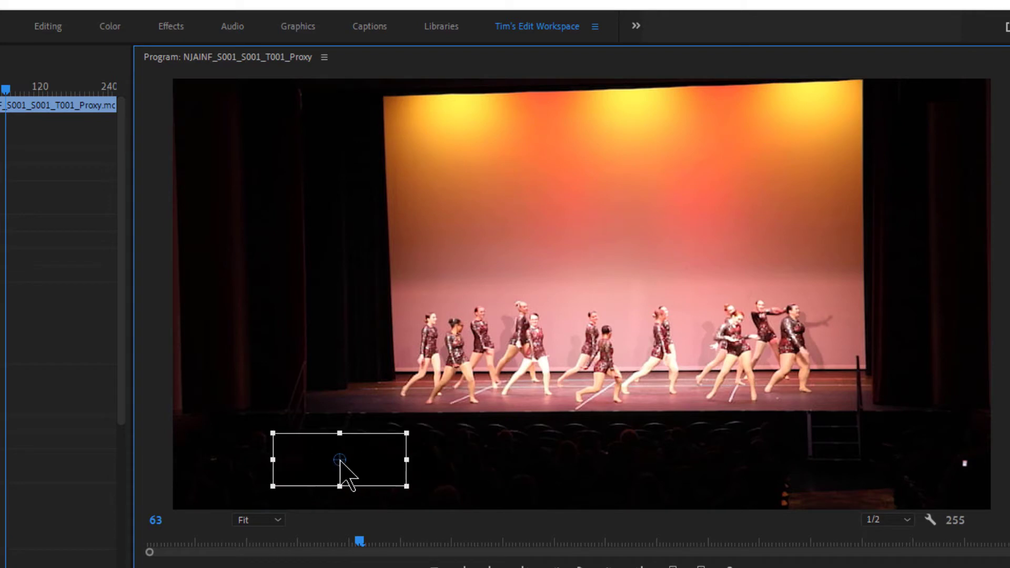
left_click_drag(413, 474, 419, 477)
mouse_move(345, 459)
left_mouse_down()
mouse_move(475, 448)
mouse_move(338, 452)
left_mouse_up()
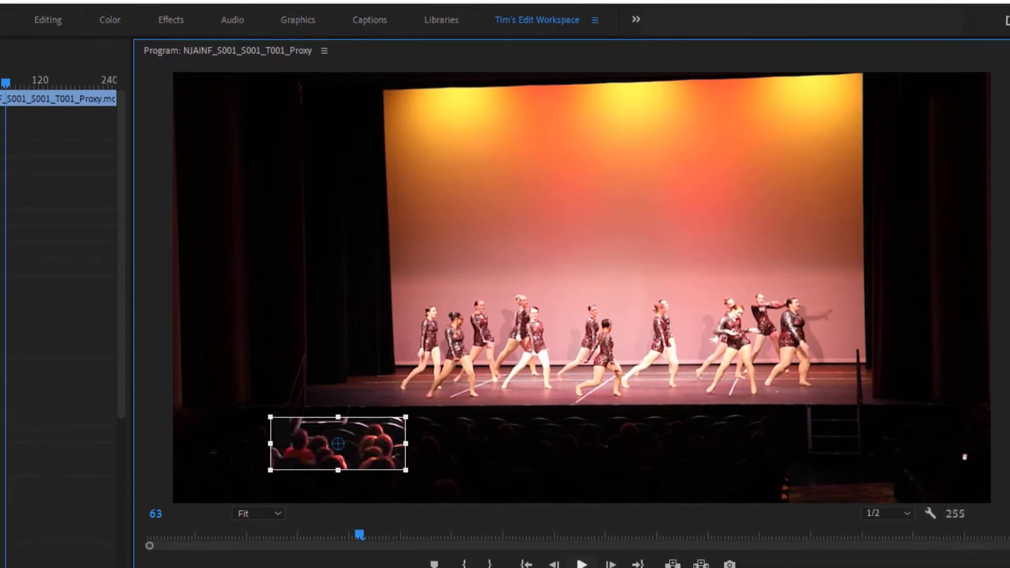
left_click(581, 557)
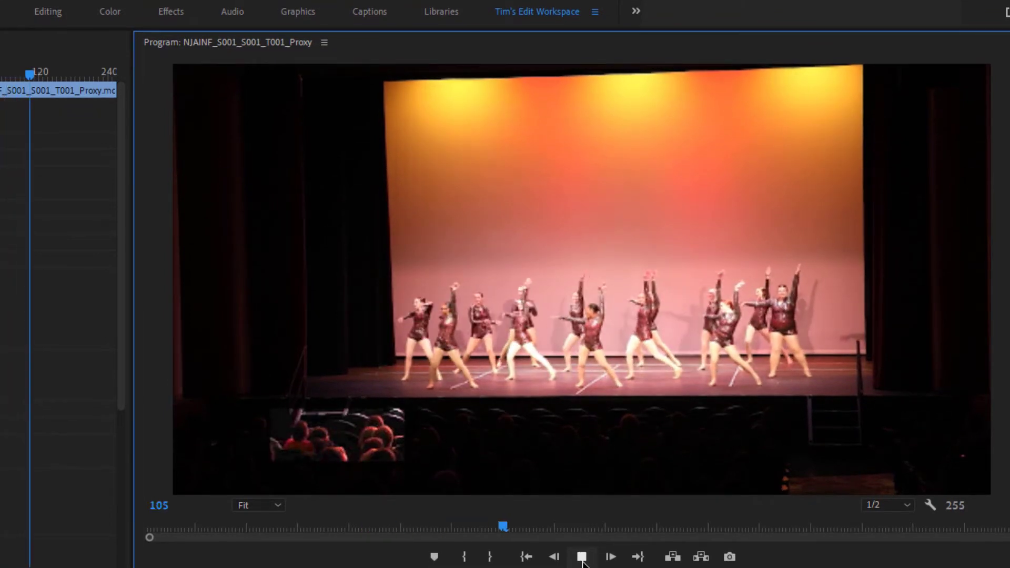
left_click(582, 557)
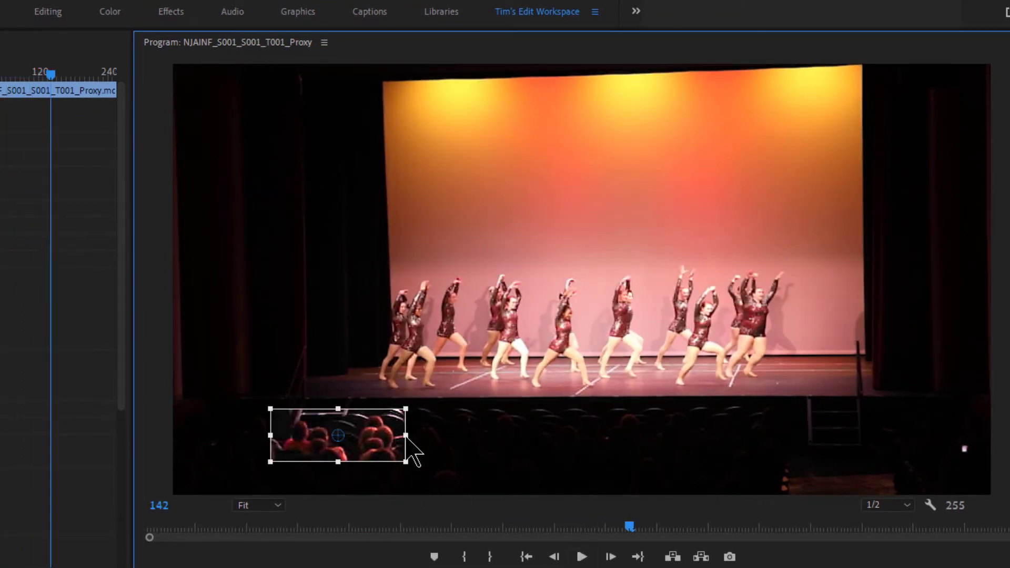
- Try the region of interest across the audience, ending about 8.6 wide and 16.8 high around centre 113, 471
left_click_drag(406, 436, 593, 436)
left_click_drag(355, 435, 515, 441)
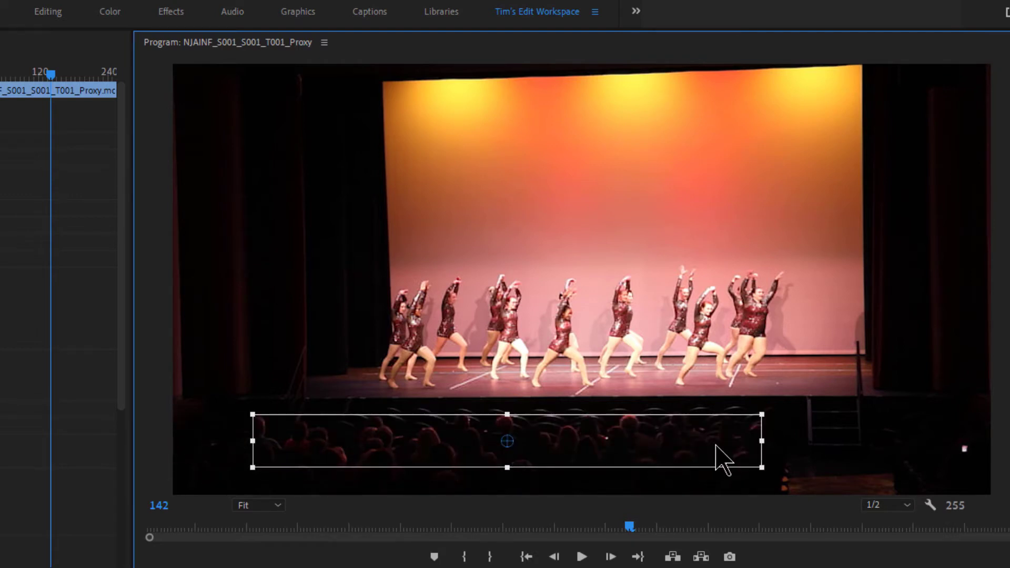
left_click_drag(762, 442, 600, 444)
left_click_drag(498, 441, 659, 438)
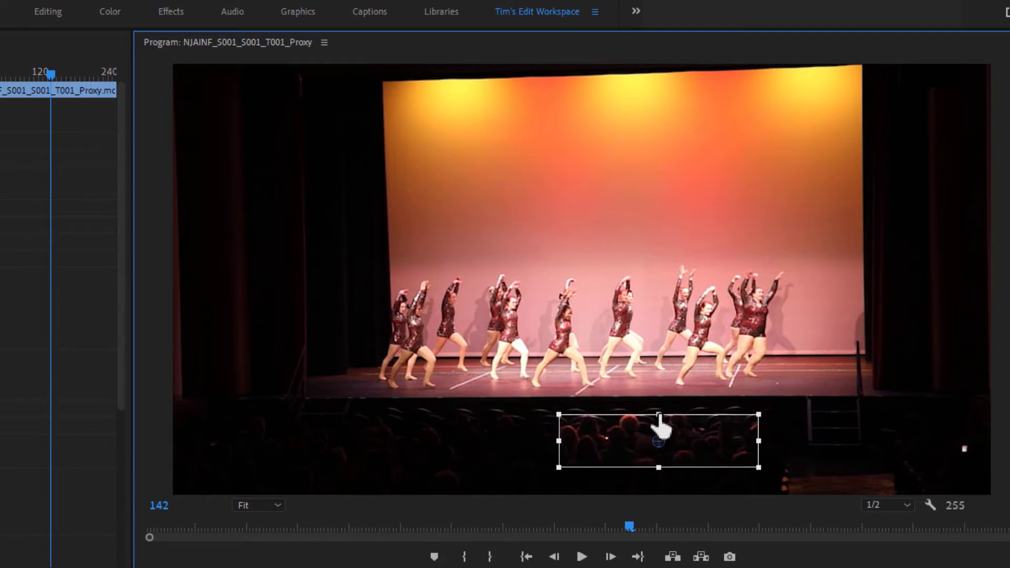
left_click_drag(659, 468, 263, 442)
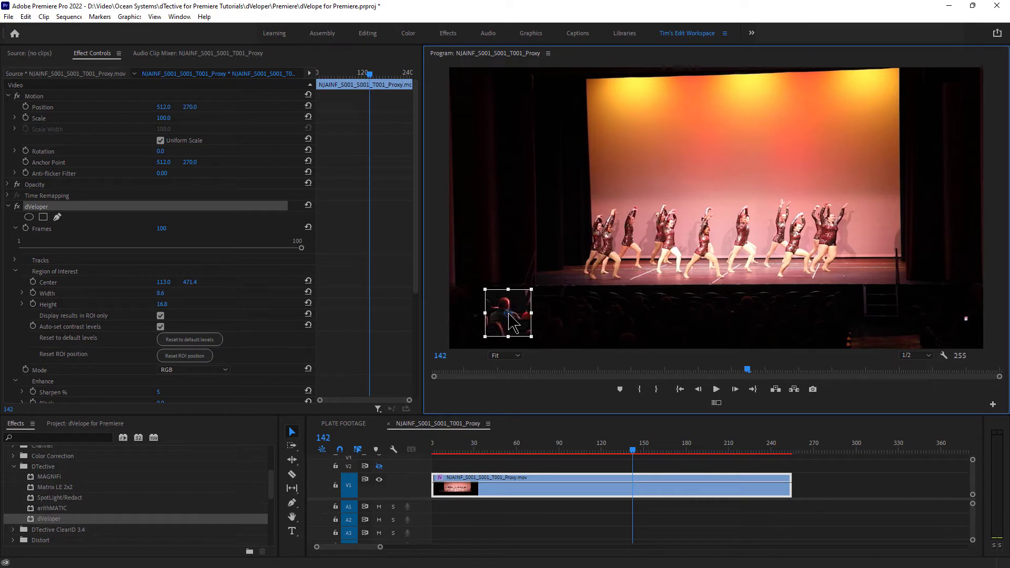
- Switch to the PLATE FOOTAGE sequence and set the program monitor's zoom to 200%
left_click(344, 423)
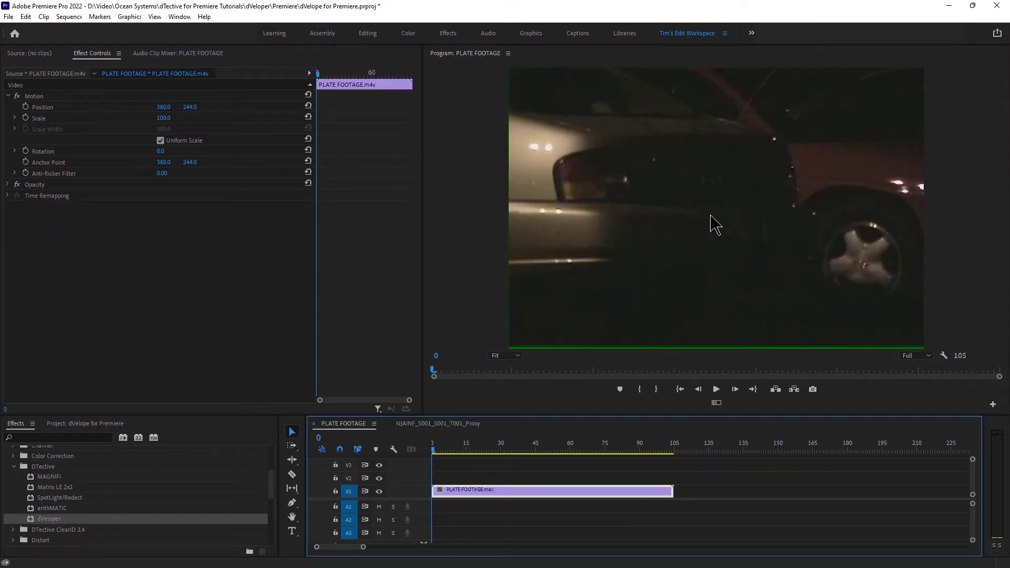
left_click(507, 357)
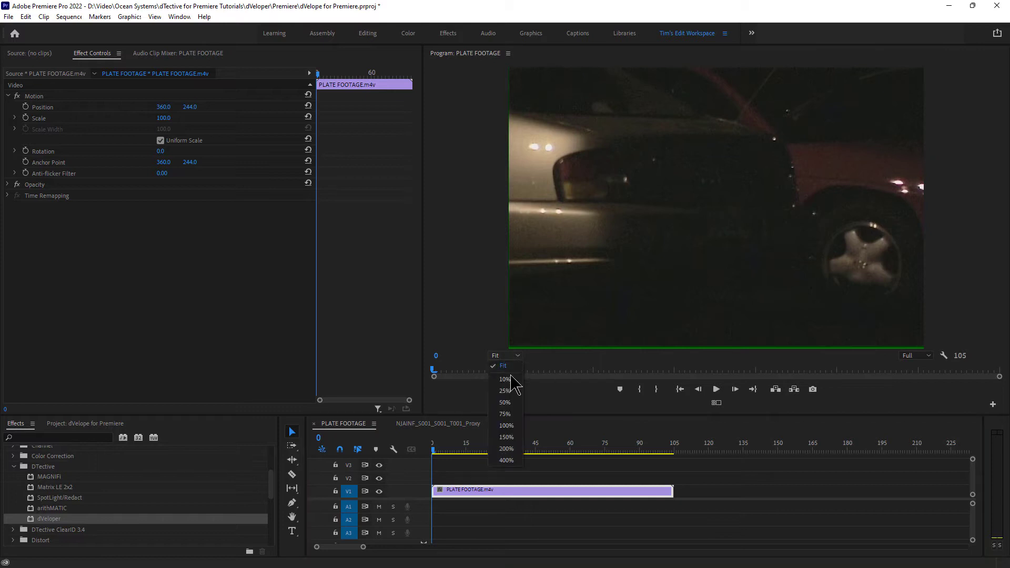
left_click(511, 450)
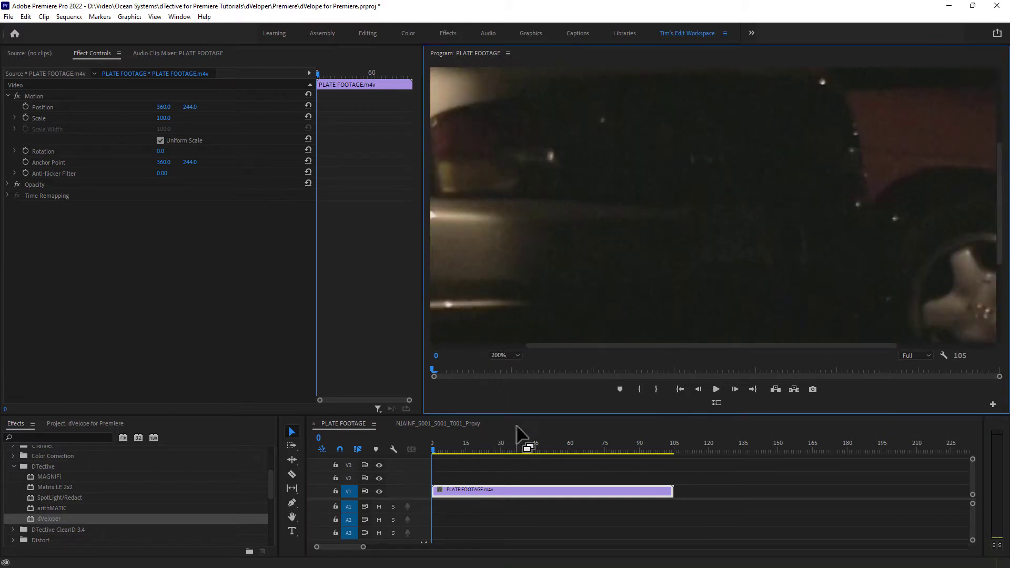
- Apply dVeloper to the plate clip and shrink its region of interest to about 13.5 by 13.5, positioned over the dark licence plate
double_click(33, 519)
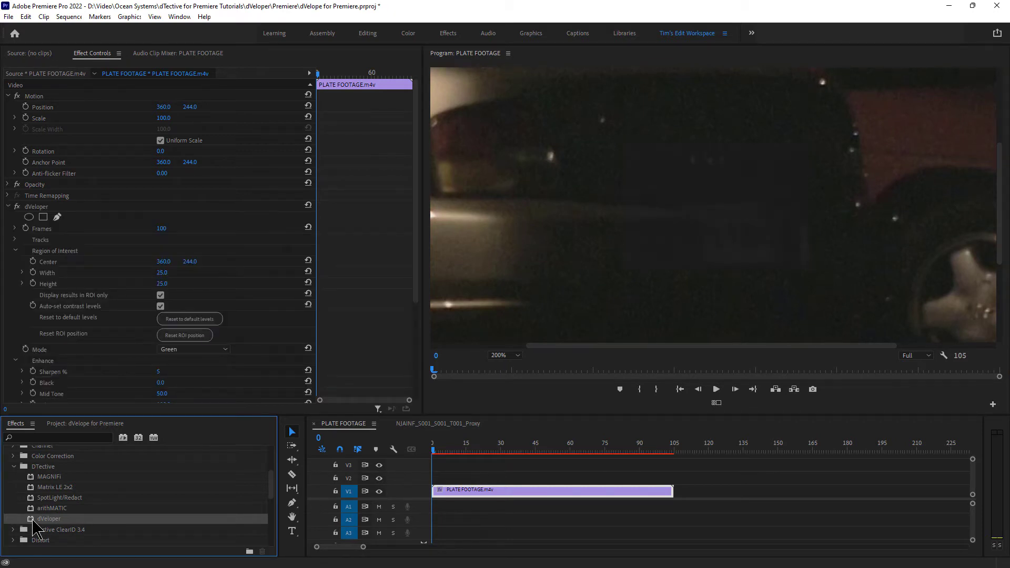
left_click(42, 216)
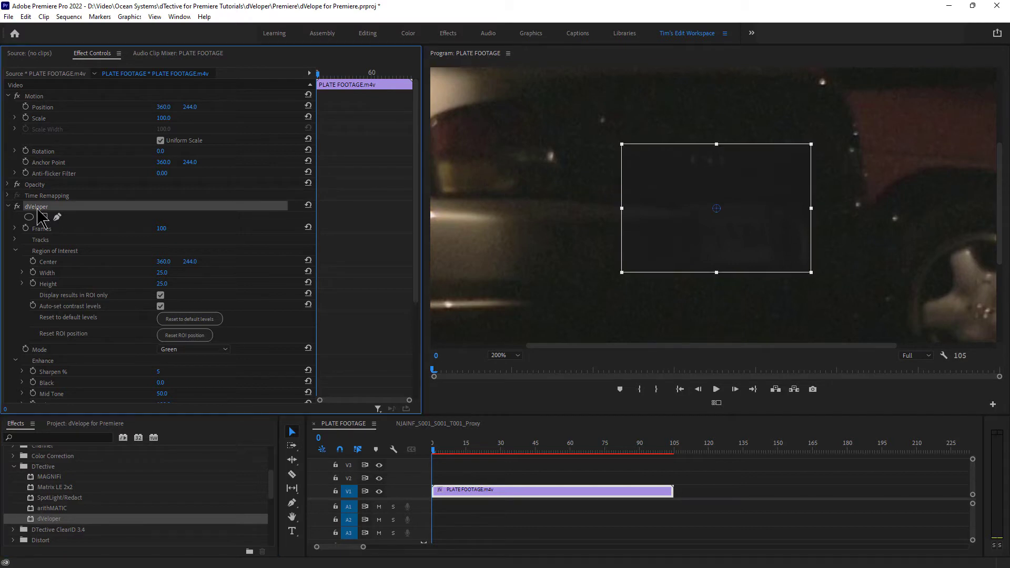
left_click_drag(623, 146, 666, 180)
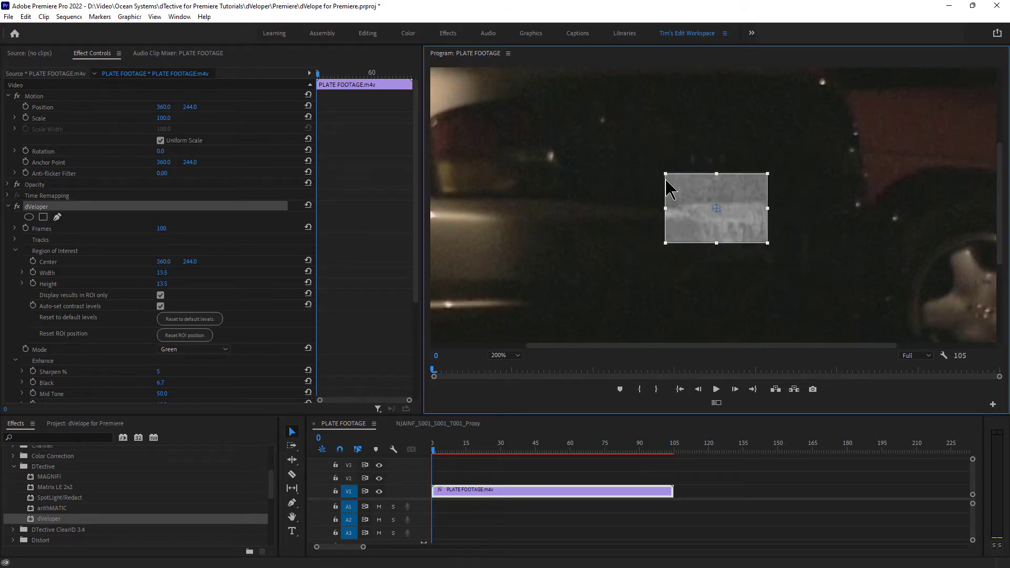
left_click_drag(717, 208, 737, 233)
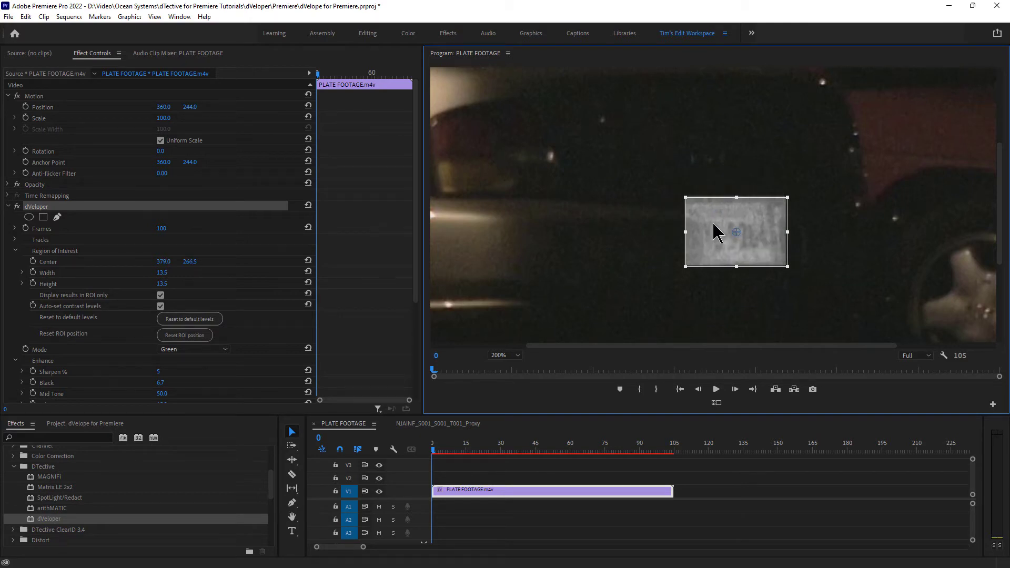
- Expand dVeloper's Frames setting, try averaging fewer frames, and return it to 100
left_click(14, 229)
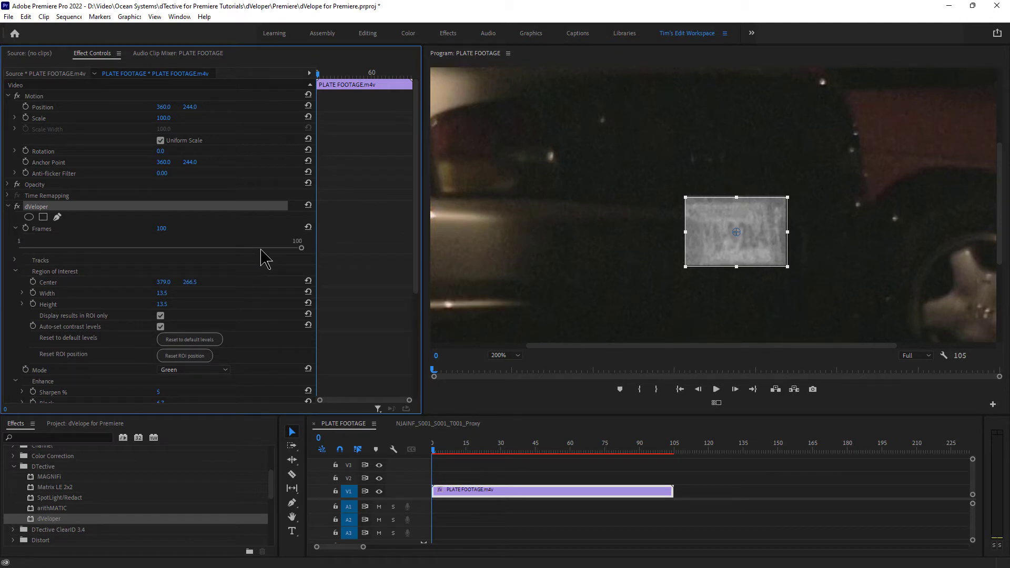
left_click_drag(301, 248, 190, 249)
left_click_drag(190, 248, 306, 249)
- Expand dVeloper's Tracks settings and duplicate the plate clip onto video tracks V2 and V3
left_click(15, 261)
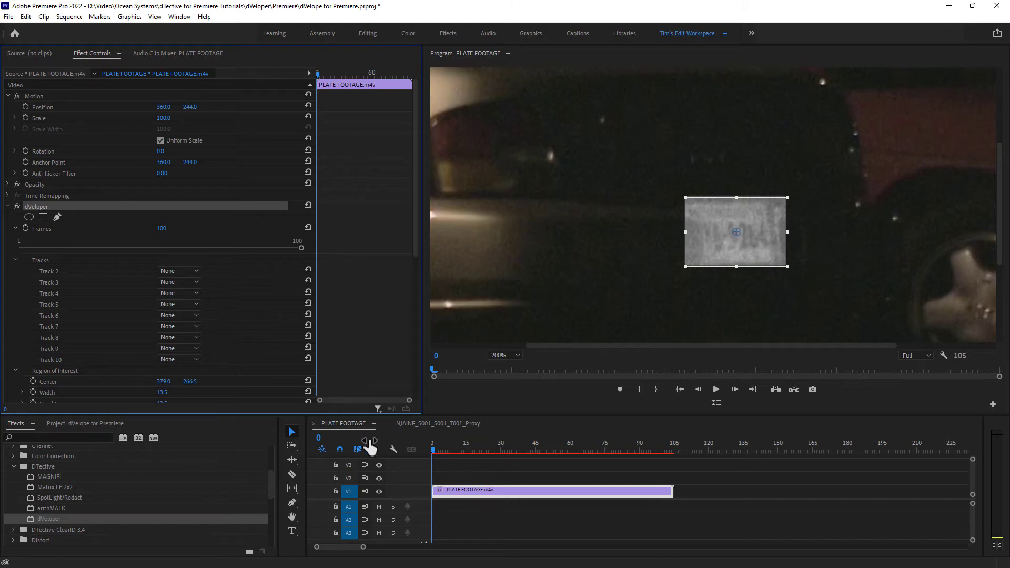
left_click(467, 499)
left_click_drag(465, 495, 458, 466)
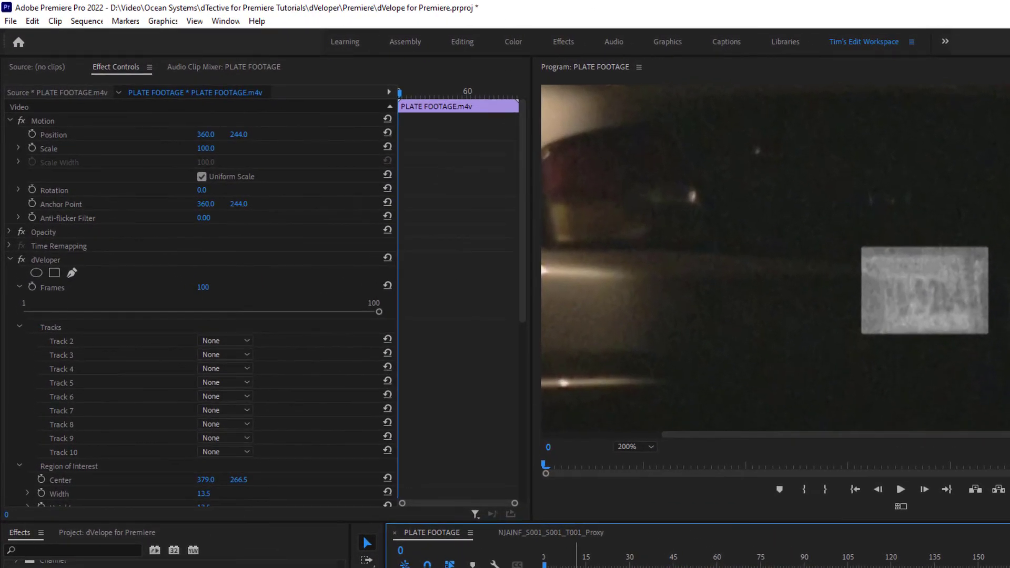
- Assign Video 3 to Track 2, Video 2 to Track 3 and Video 1 to Track 4, keeping the playhead at frame 0
left_click(237, 343)
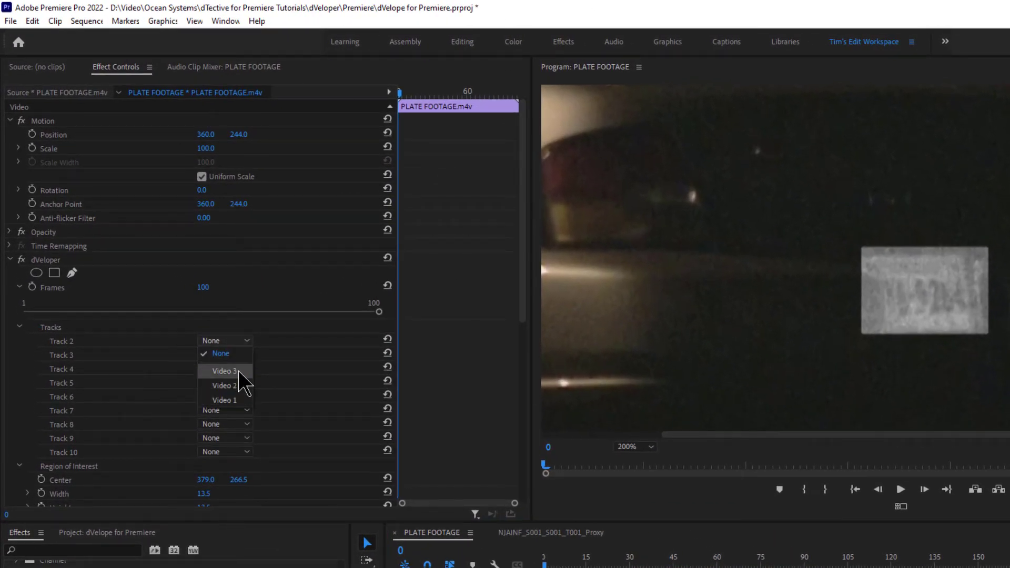
left_click(238, 370)
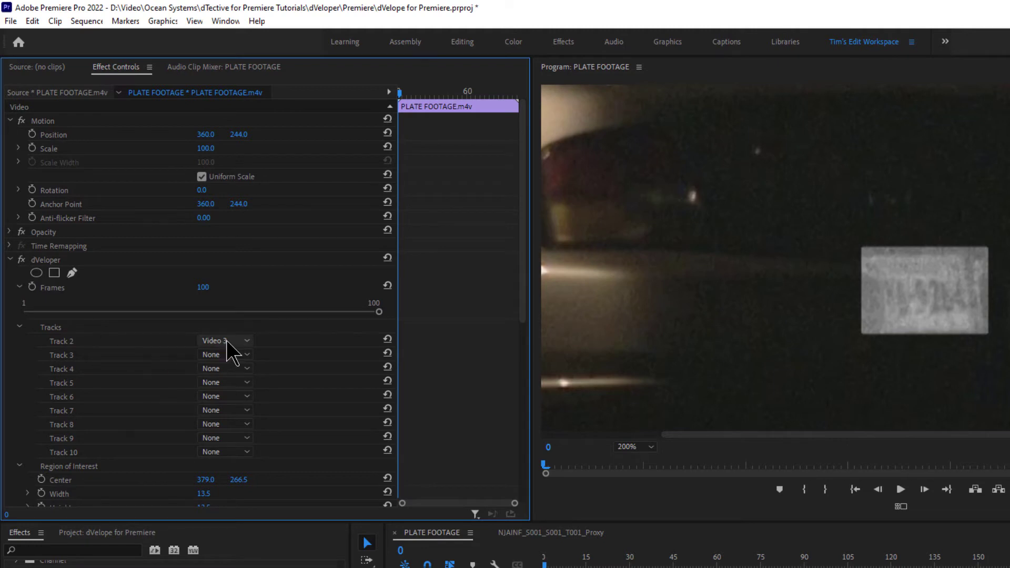
left_click(234, 356)
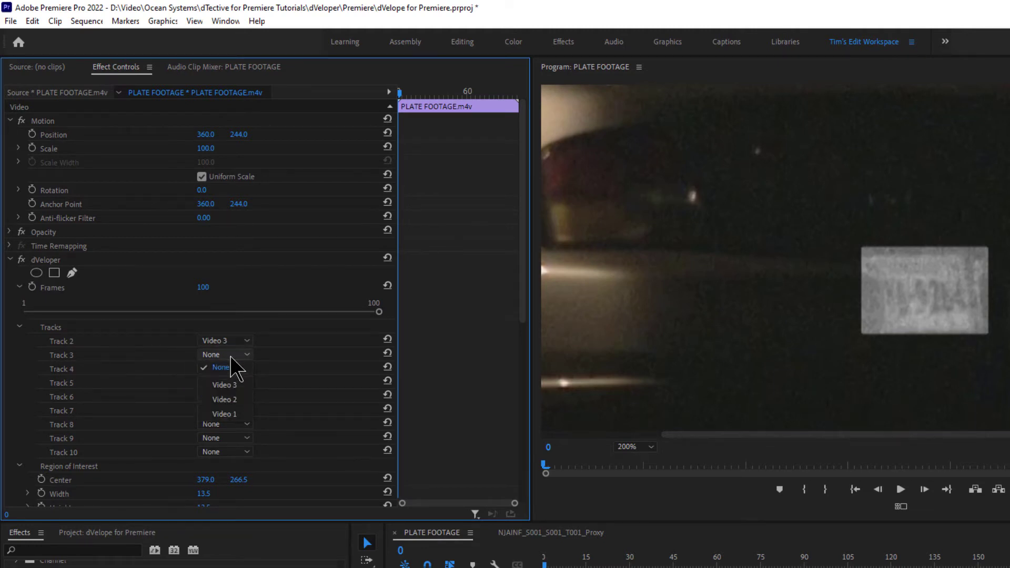
left_click(240, 399)
left_click(246, 368)
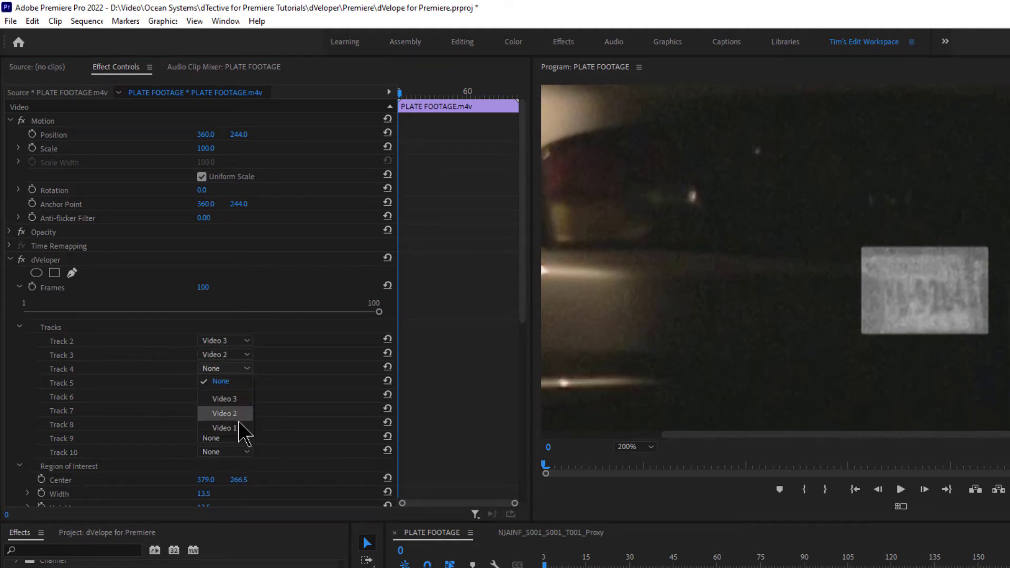
left_click(242, 426)
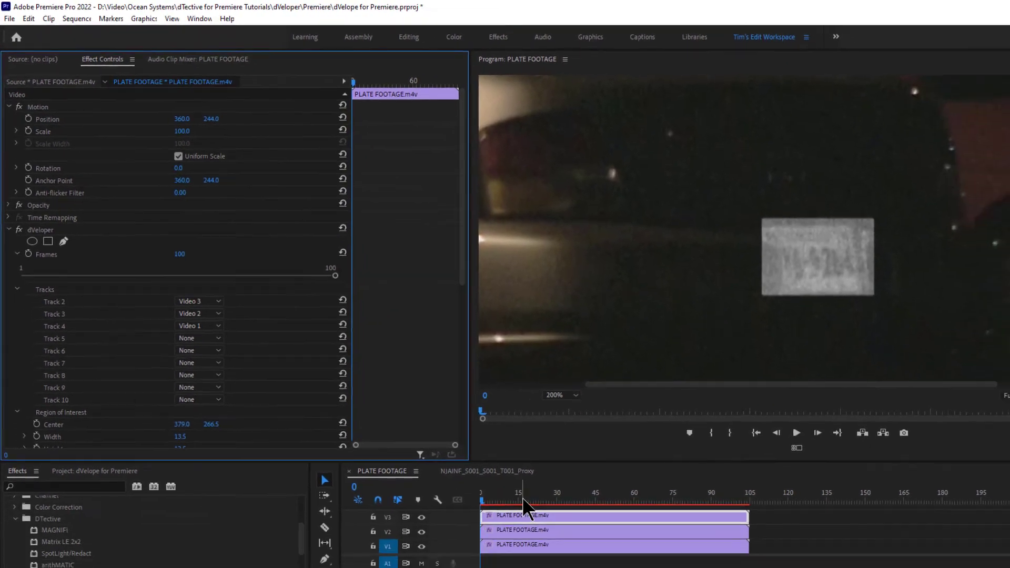
left_click(509, 451)
left_click_drag(510, 452, 433, 451)
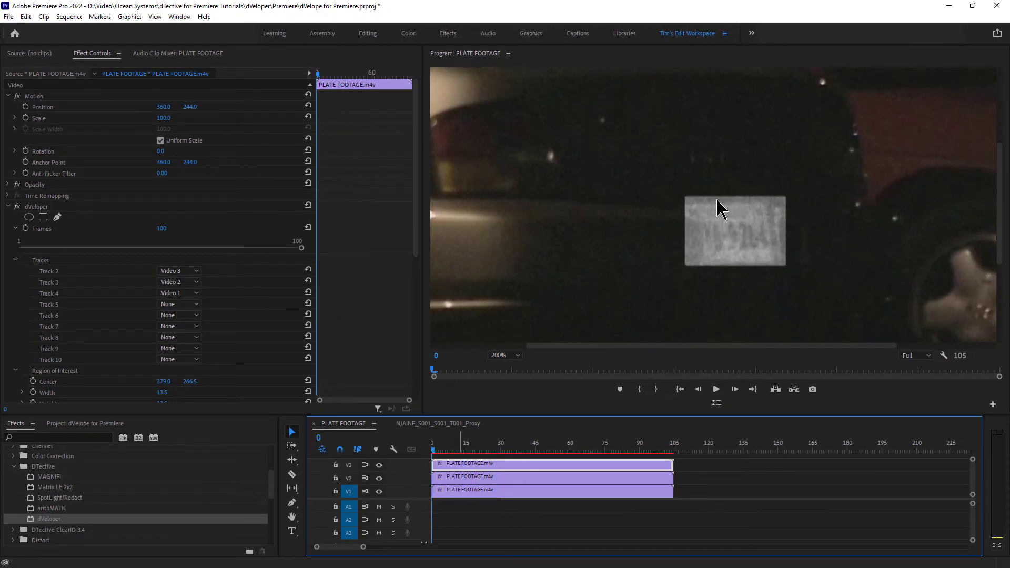
- Delete the duplicate plate clips from video tracks V3 and V2
key("Delete")
left_click(467, 476)
key("Delete")
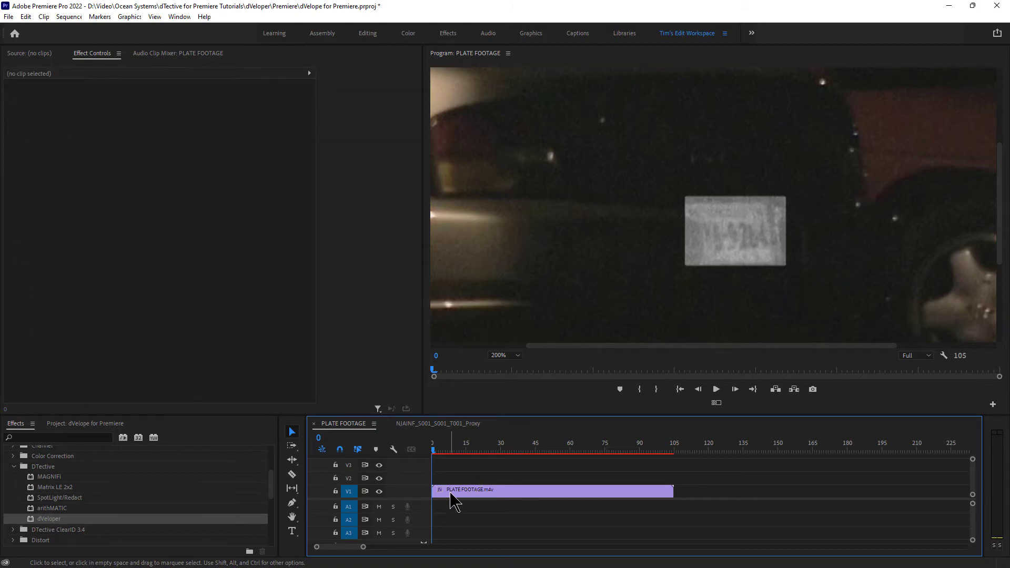
- Select the plate clip on V1 and collapse dVeloper's Tracks group to reach the Region of Interest settings
left_click(452, 492)
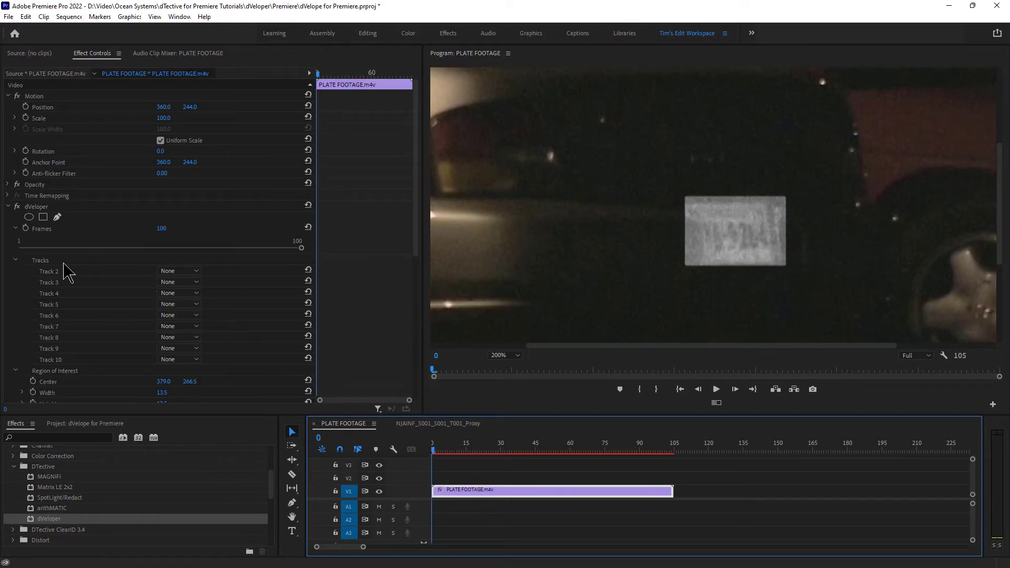
left_click(16, 260)
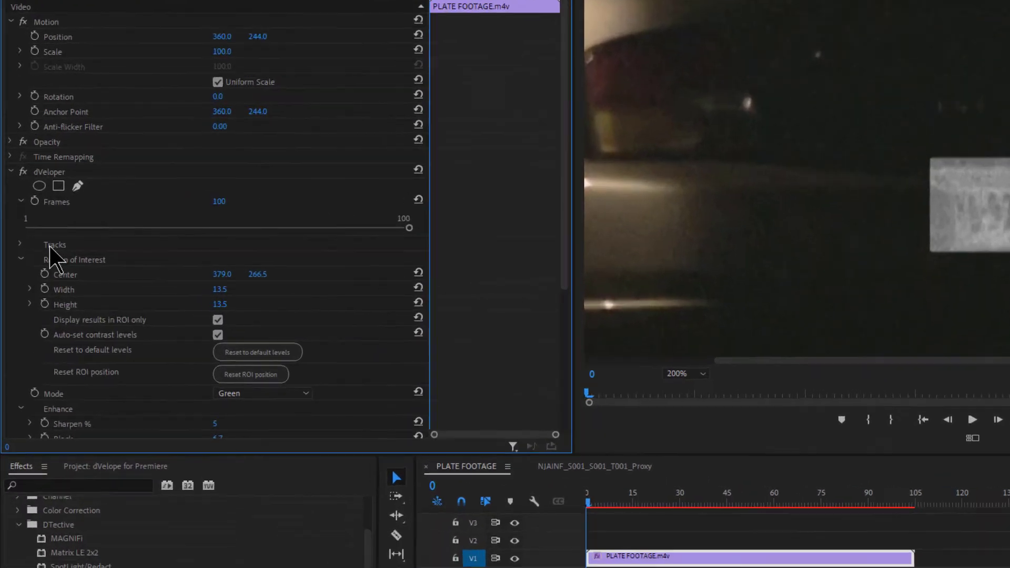
scroll(564, 195, "down", 1)
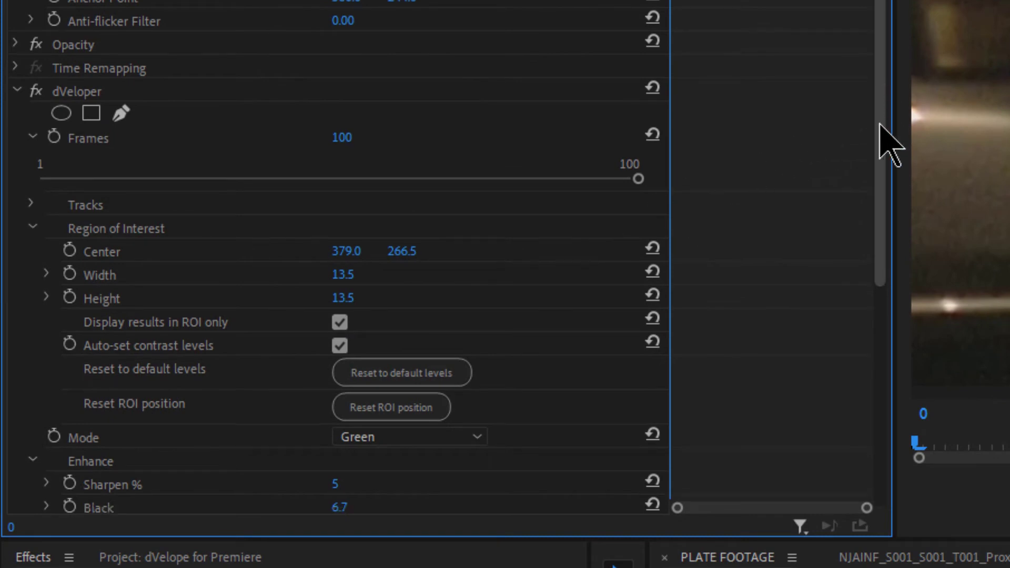
left_click_drag(880, 125, 877, 191)
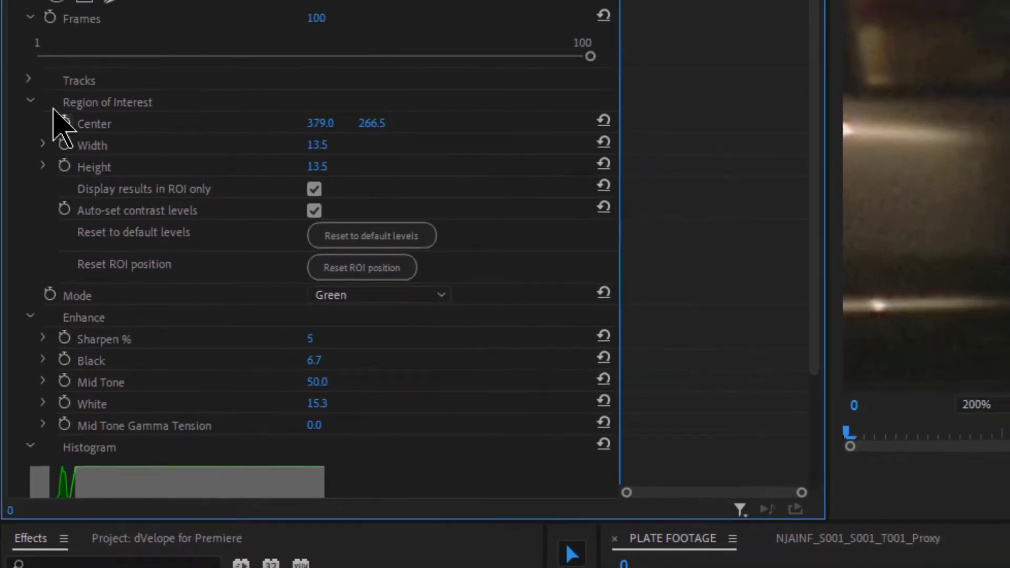
- Enlarge the region of interest to 14 by 14 and shift its center to about 367.5, 261.5
left_click_drag(737, 232, 737, 231)
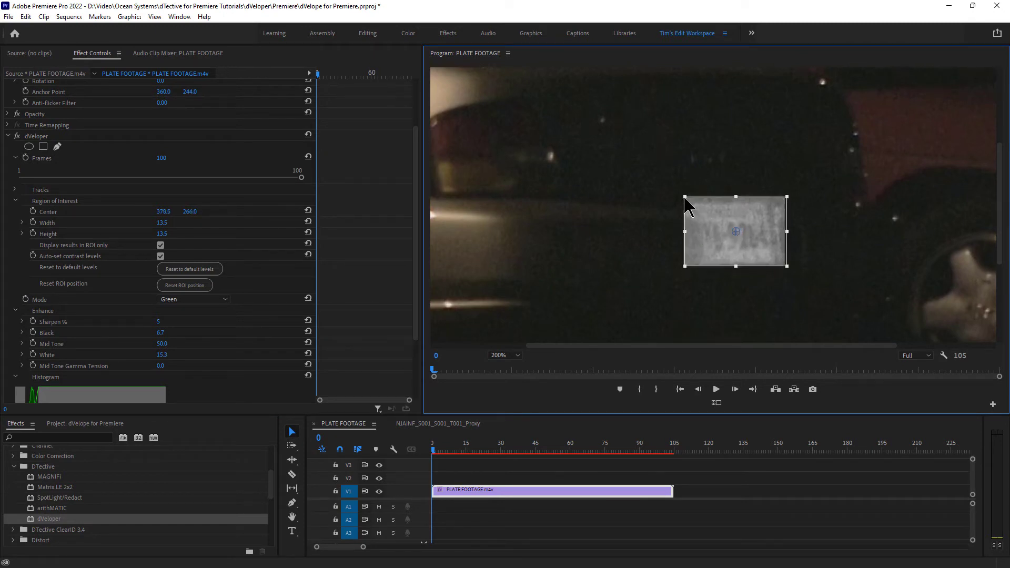
mouse_move(684, 197)
left_mouse_down()
mouse_move(693, 207)
mouse_move(683, 204)
left_mouse_up()
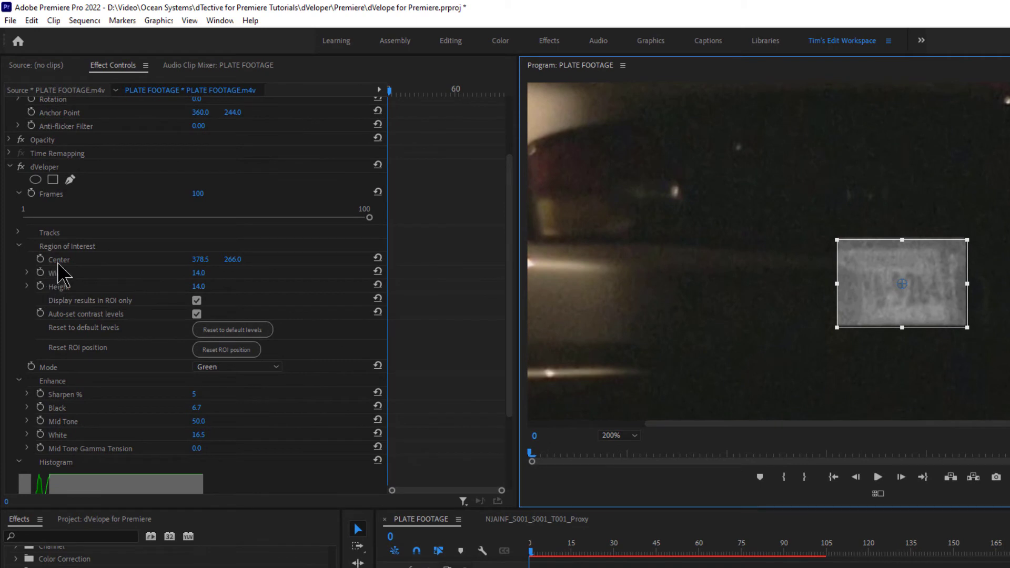
left_click(59, 261)
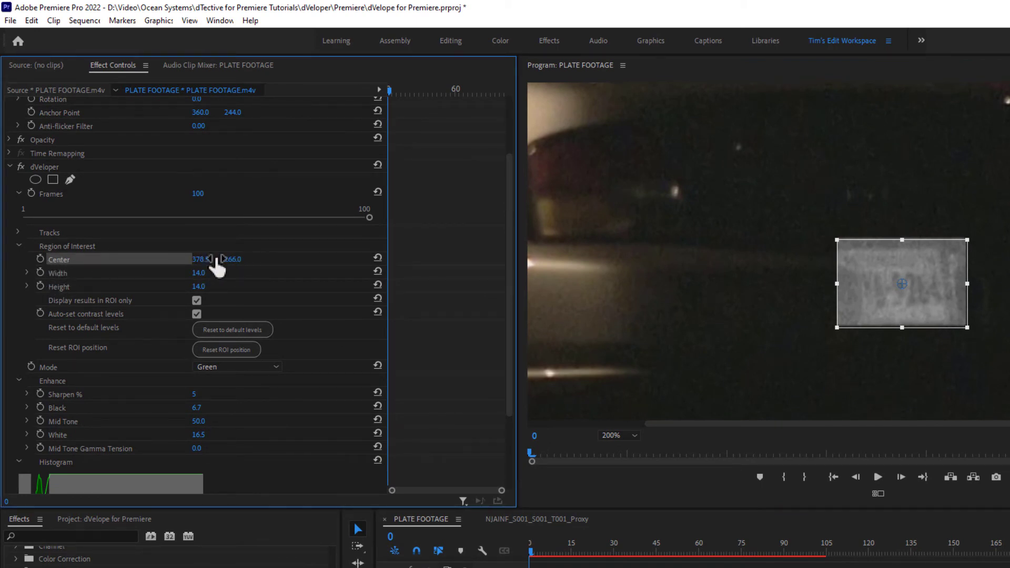
mouse_move(215, 266)
left_mouse_down()
mouse_move(193, 266)
mouse_move(250, 270)
mouse_move(229, 270)
left_mouse_up()
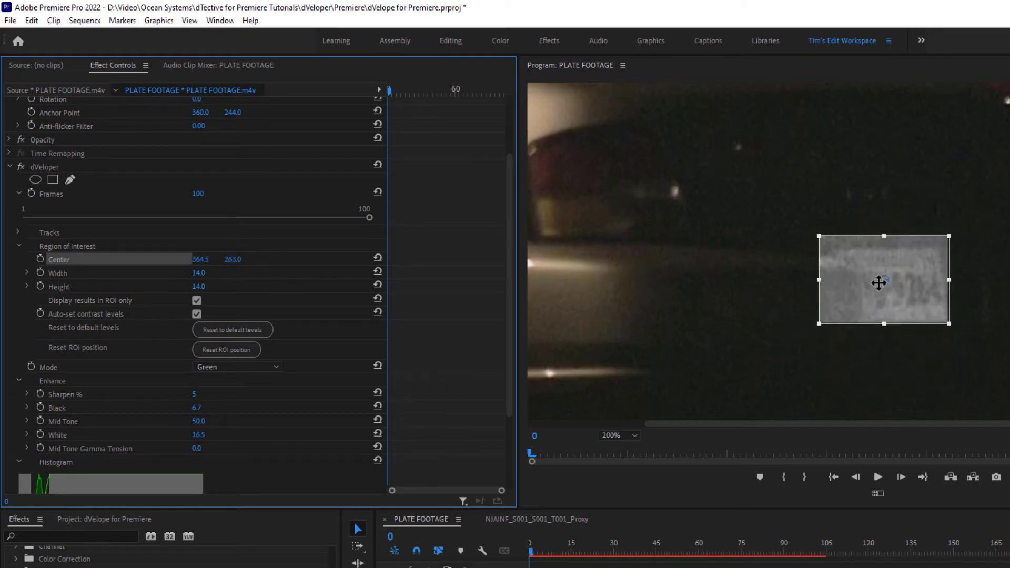
left_click_drag(886, 278, 889, 278)
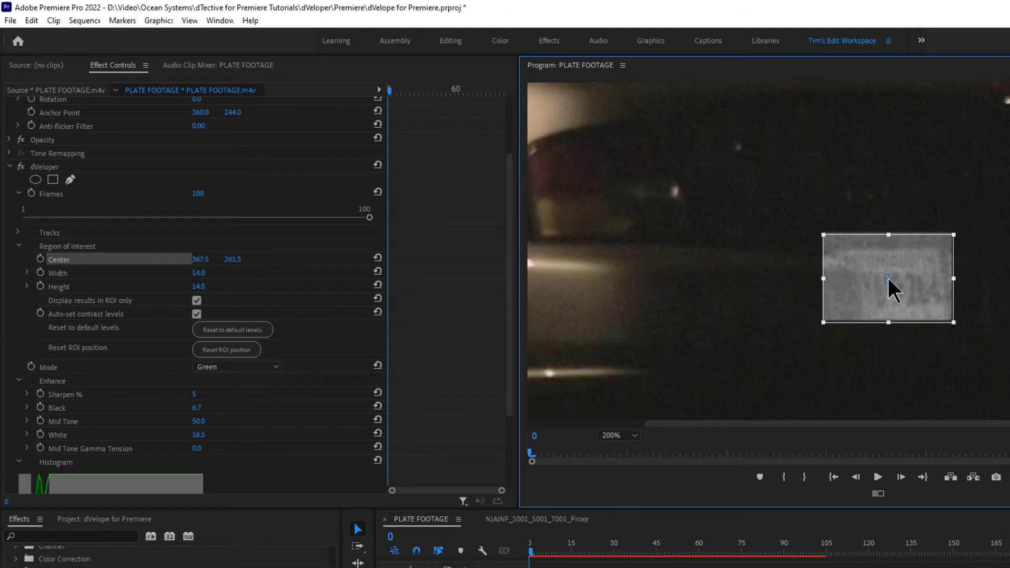
left_click_drag(887, 275, 886, 275)
- Resize the region of interest to 13.2 wide and 11.7 high, and recenter it on the plate at about 371, 264.5
left_click(27, 273)
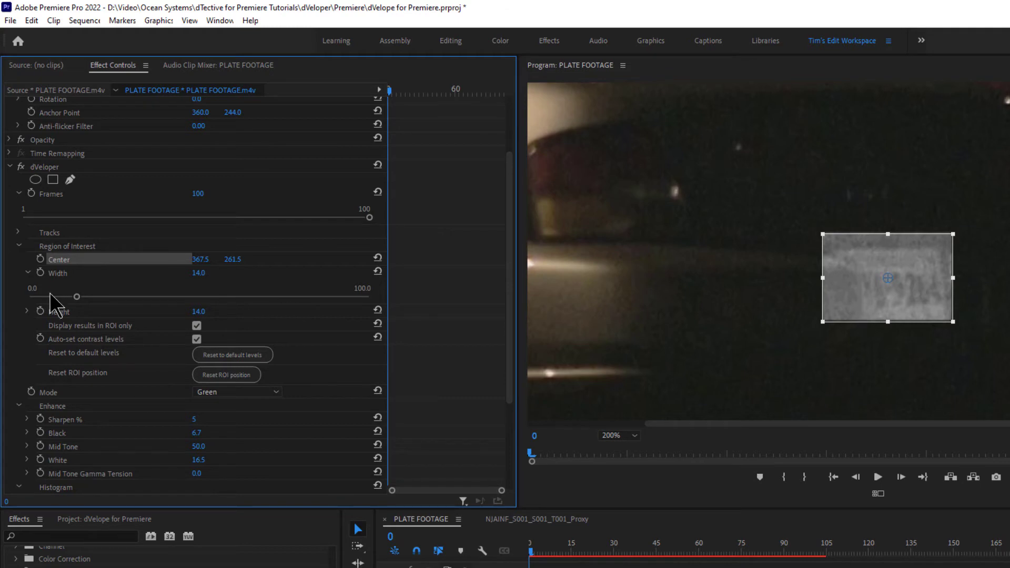
mouse_move(76, 297)
left_mouse_down()
mouse_move(64, 297)
mouse_move(94, 297)
mouse_move(80, 297)
left_mouse_up()
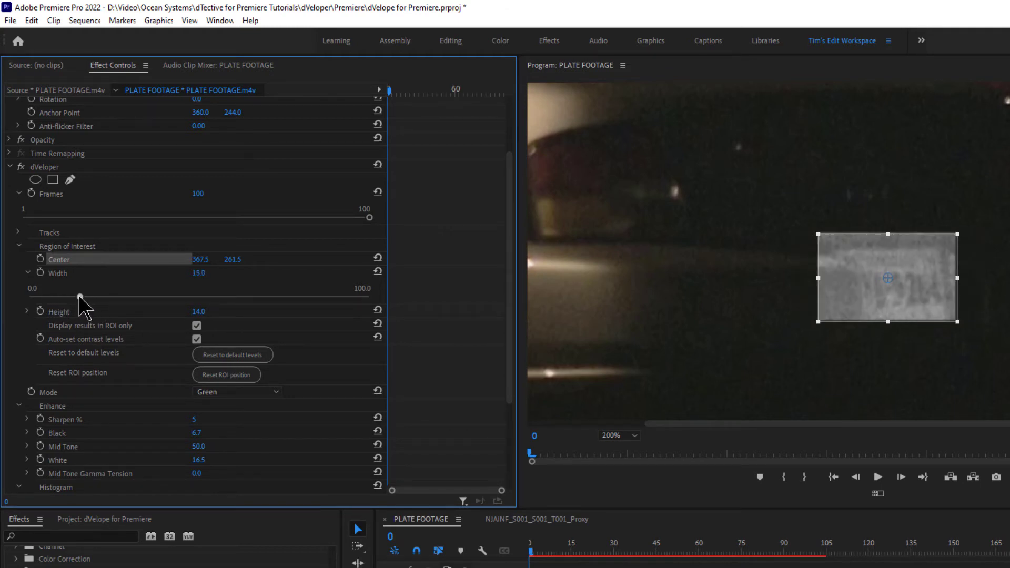
mouse_move(810, 283)
left_mouse_down()
mouse_move(835, 276)
mouse_move(826, 281)
left_mouse_up()
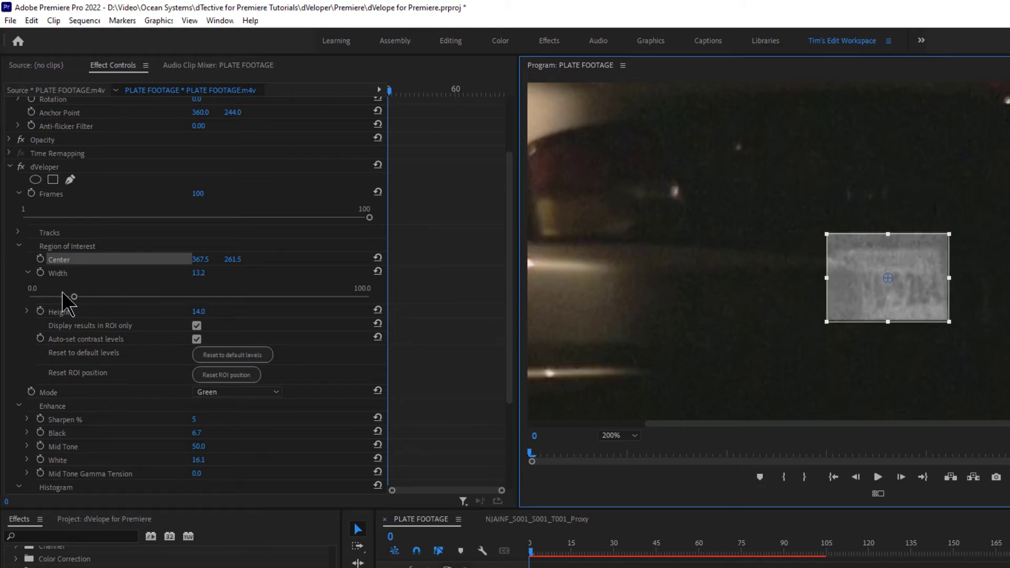
left_click(27, 312)
mouse_move(77, 335)
left_mouse_down()
mouse_move(117, 335)
mouse_move(69, 336)
left_mouse_up()
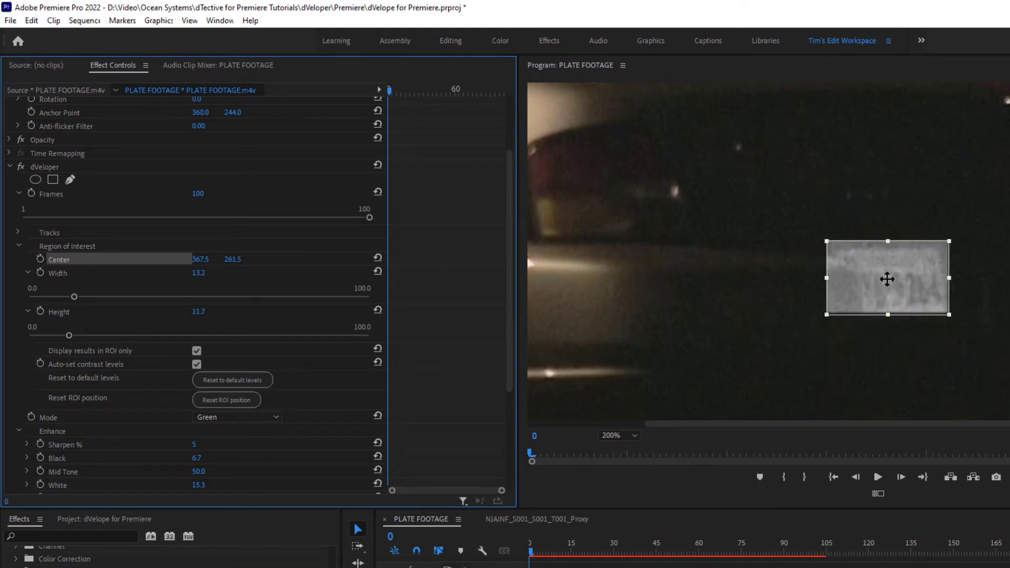
left_click_drag(889, 278, 892, 280)
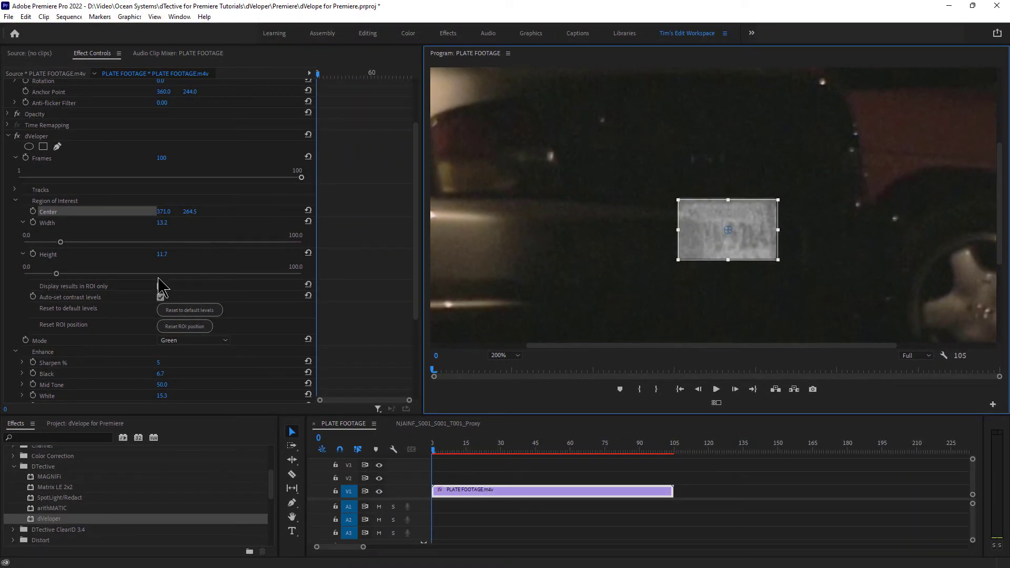
- Show dVeloper's results across the whole frame, then limit them to the region of interest again
left_click(160, 287)
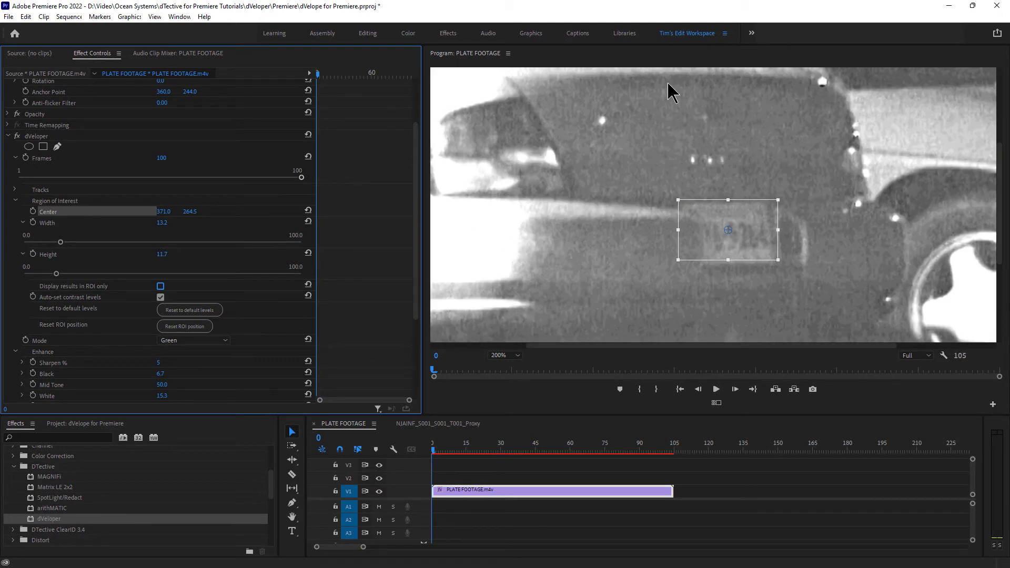
left_click(160, 287)
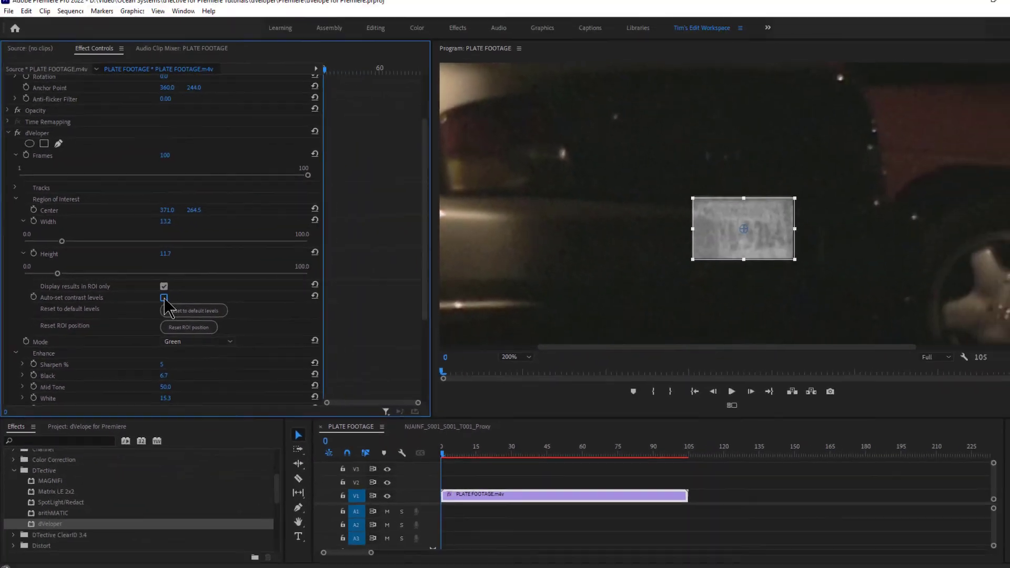
- With Auto-set contrast levels off, move the region of interest to about 307, 152.5 and enlarge it to about 13.6 by 12.1
left_click(278, 309)
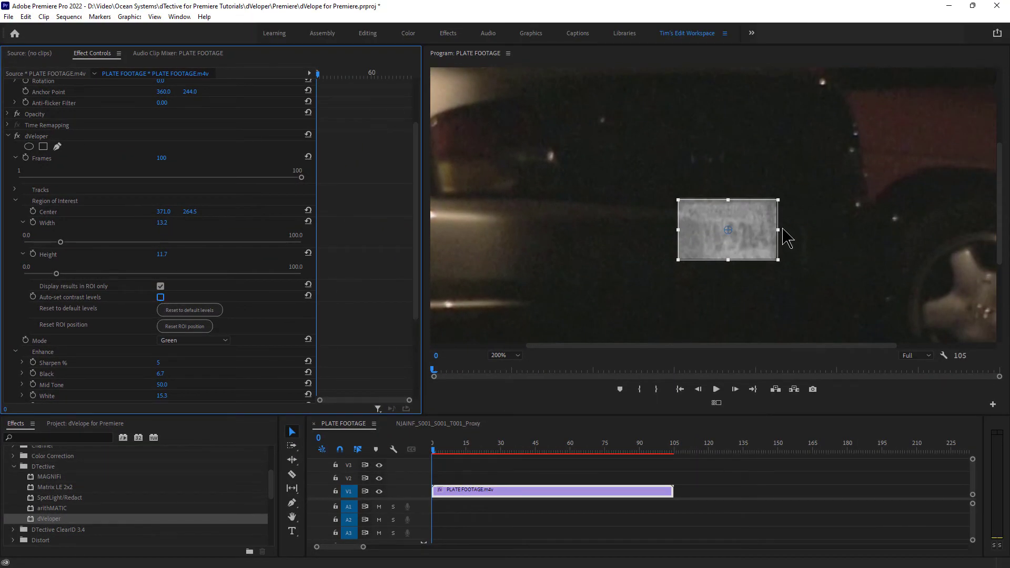
left_click(728, 230)
left_click_drag(727, 230, 614, 147)
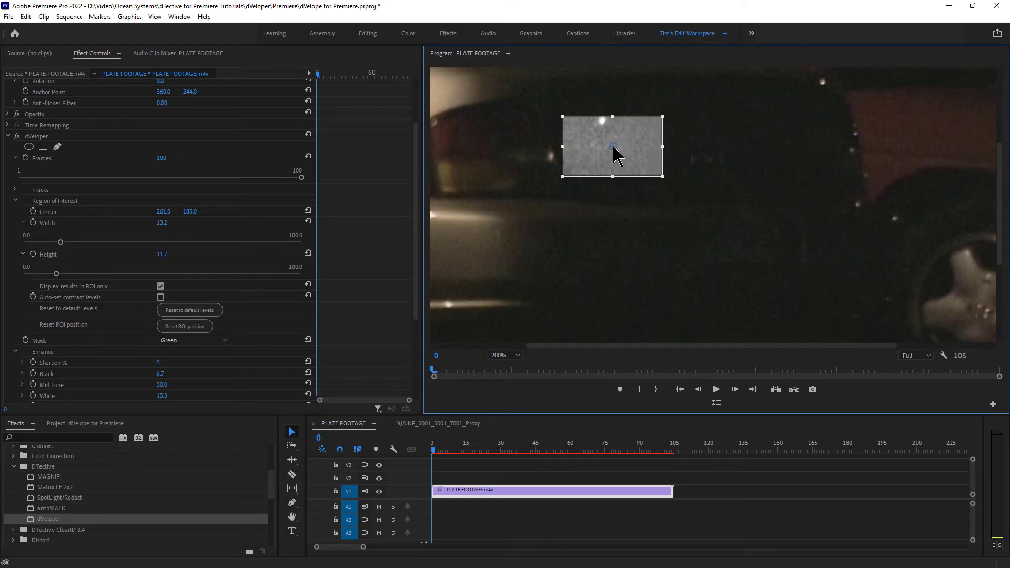
left_click_drag(610, 141, 611, 140)
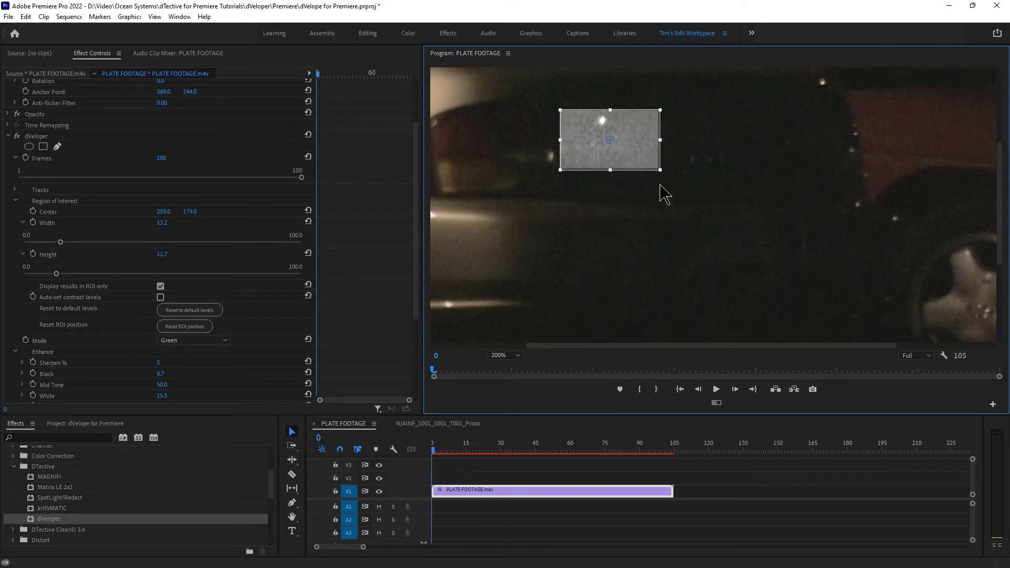
mouse_move(661, 171)
left_mouse_down()
mouse_move(649, 171)
mouse_move(662, 172)
left_mouse_up()
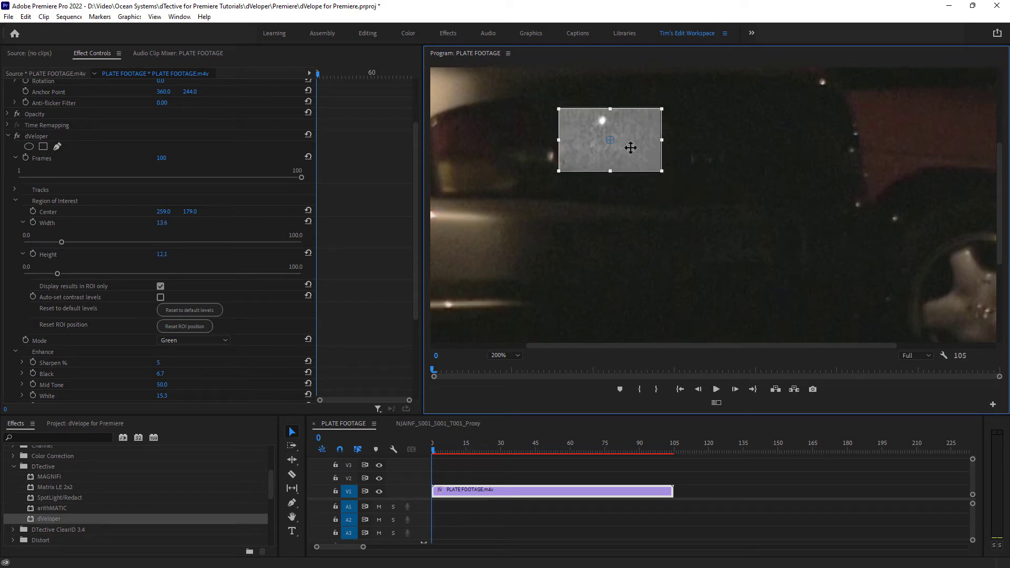
left_click_drag(613, 140, 664, 104)
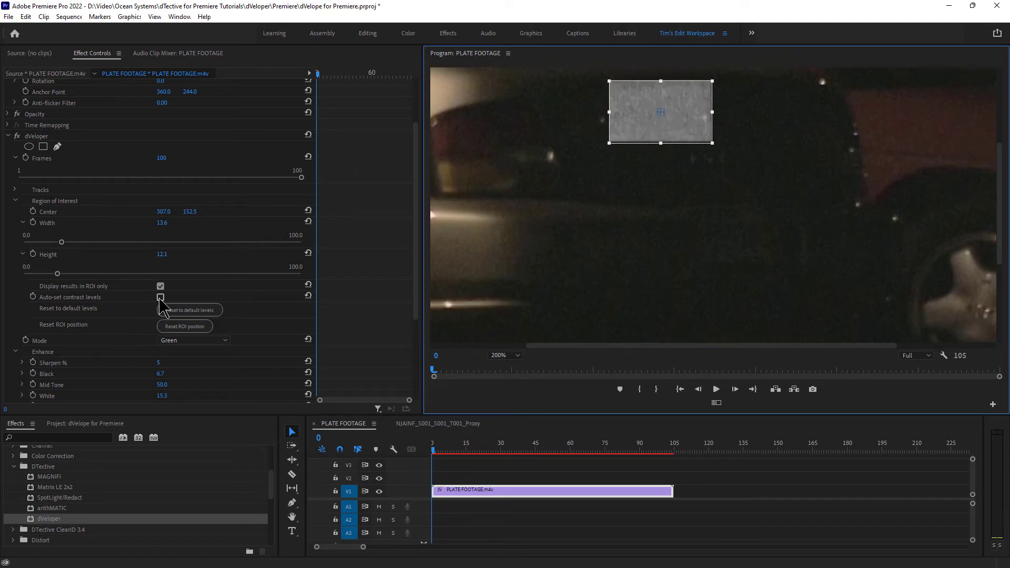
- Enable Auto-set contrast levels and move the region of interest to about 180, 191, over the car's light
left_click(160, 298)
left_click(654, 131)
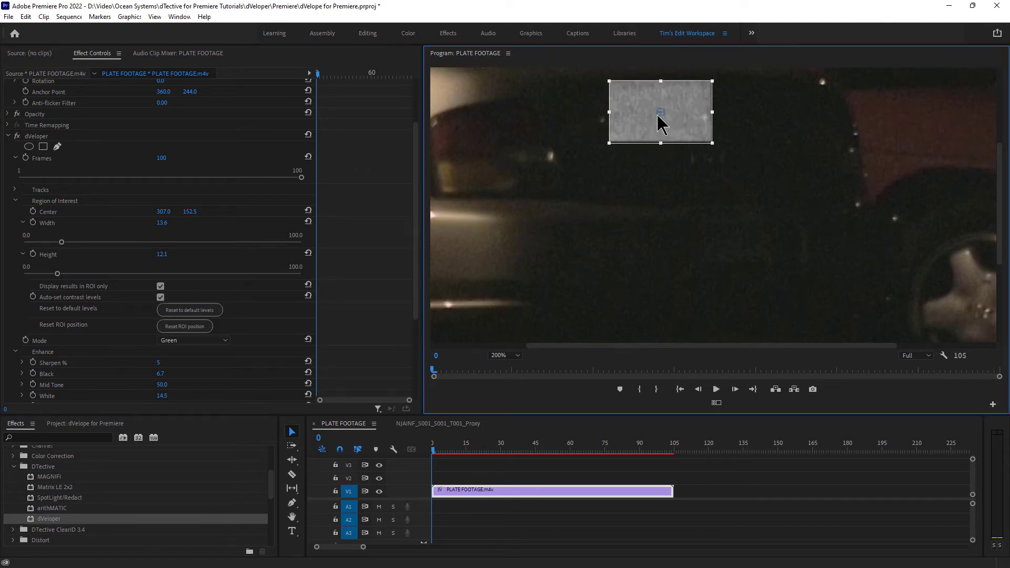
left_click_drag(657, 114, 528, 153)
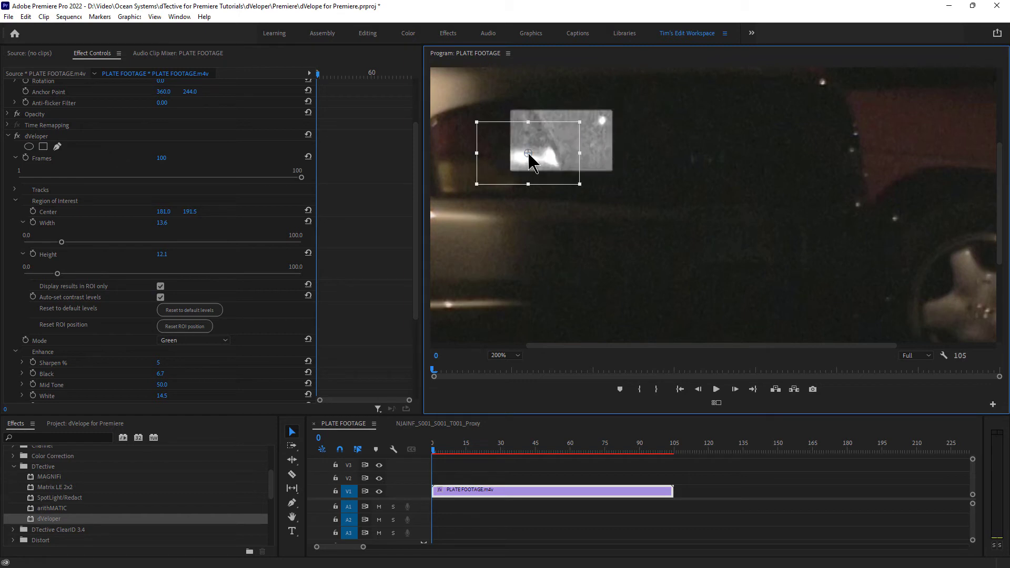
- With Auto-set contrast levels off, move the region of interest to about 349.5, 195, and turn automatic contrast back on
left_click(161, 297)
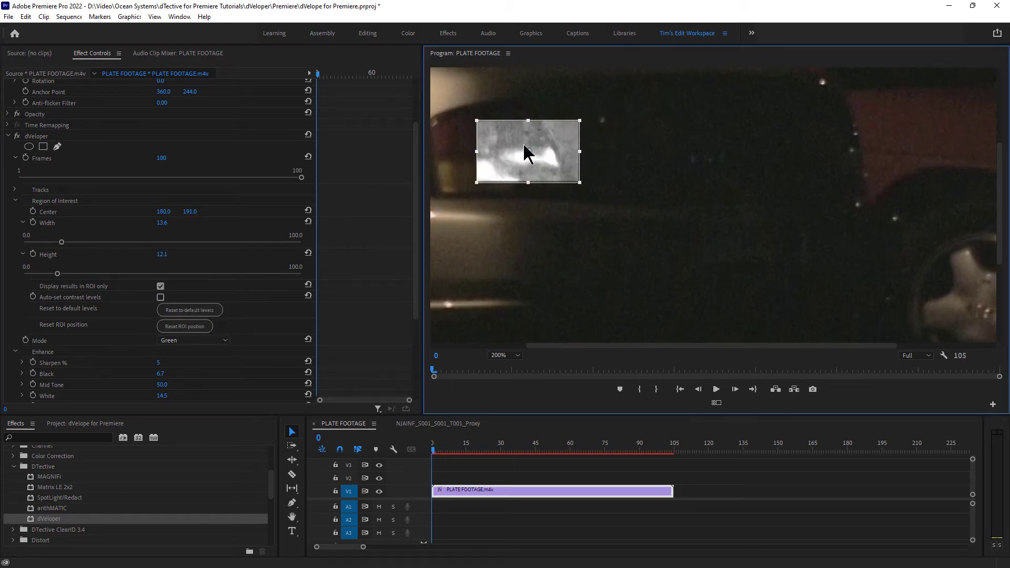
left_click_drag(526, 153, 705, 158)
left_click(161, 298)
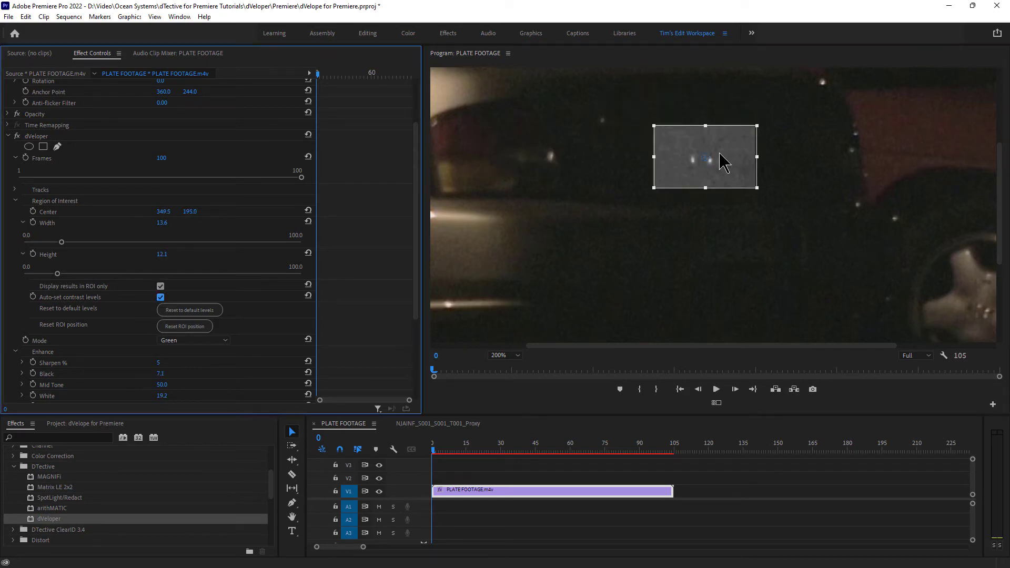
- Reset the region of interest to its default position and size, and undo the reset
left_click_drag(418, 283, 418, 332)
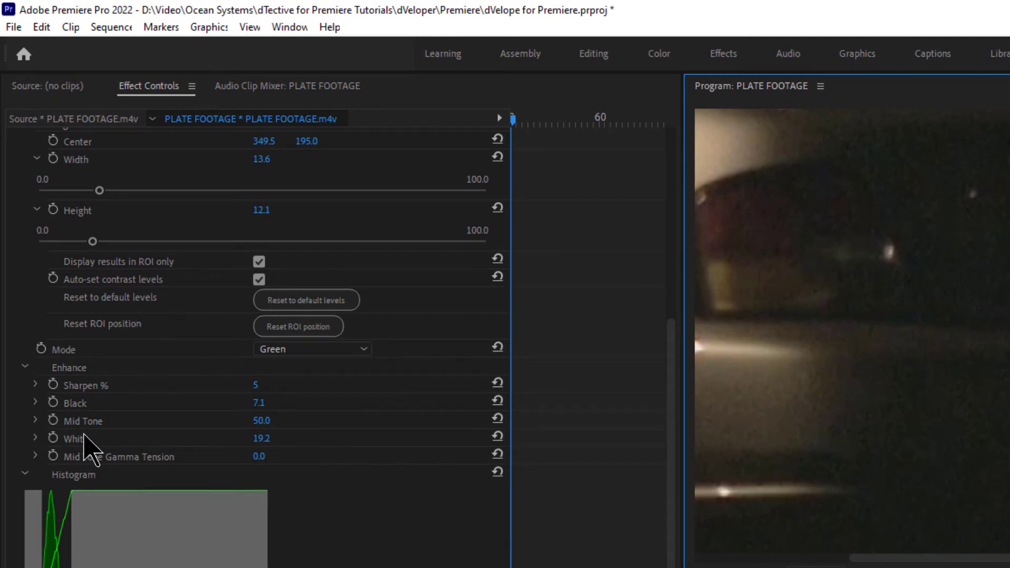
left_click_drag(669, 424, 670, 447)
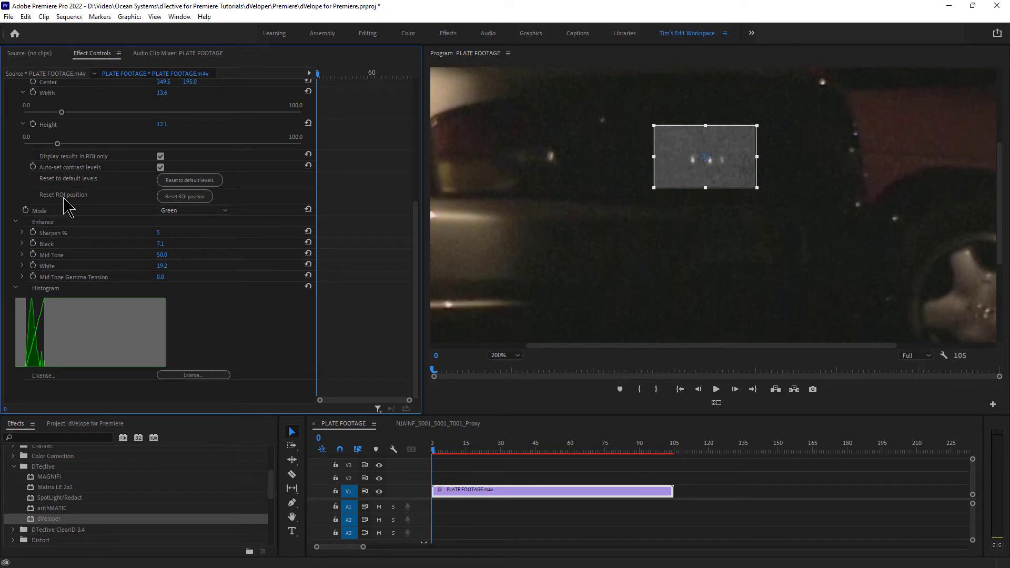
left_click(175, 198)
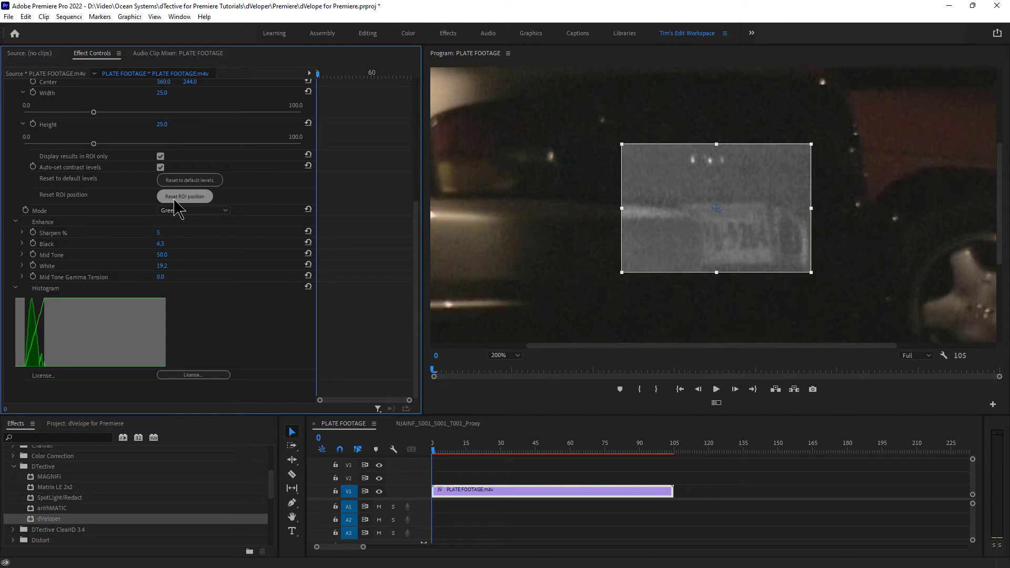
left_click(26, 16)
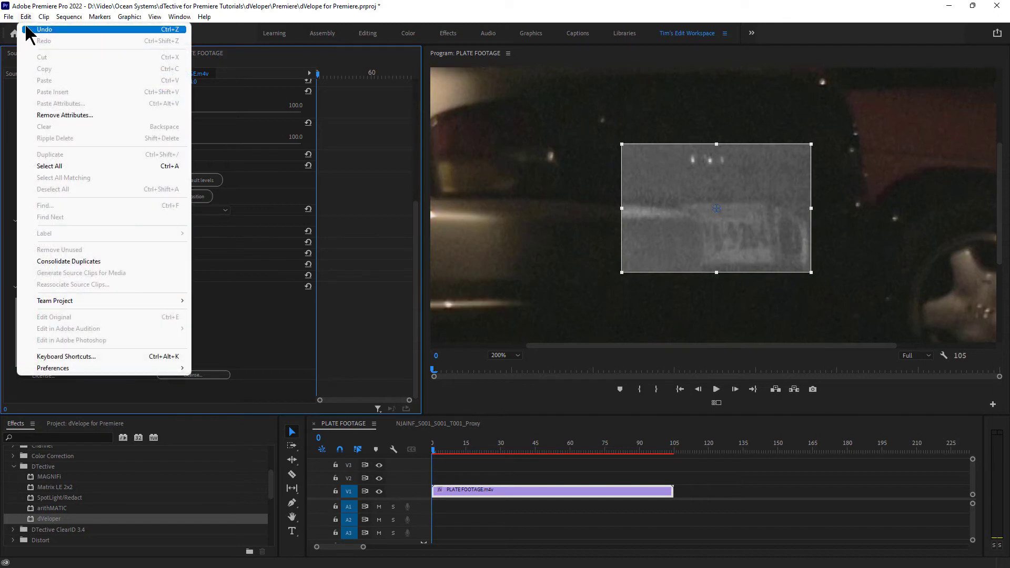
left_click(33, 30)
- Move the region of interest onto the licence plate at about 374.5, 267, and set the dVeloper mode to RGB
left_click_drag(709, 163, 731, 237)
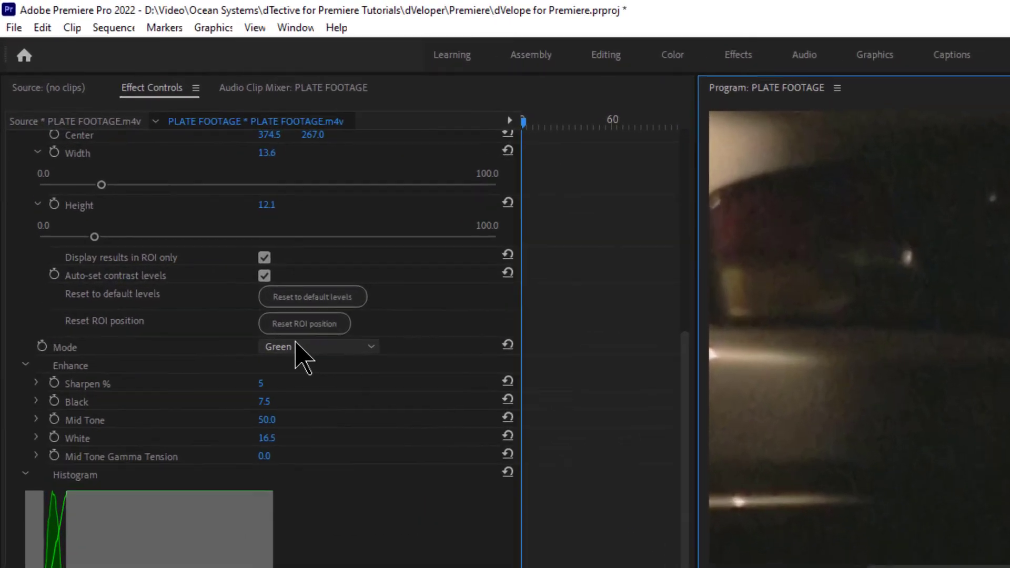
left_click(213, 210)
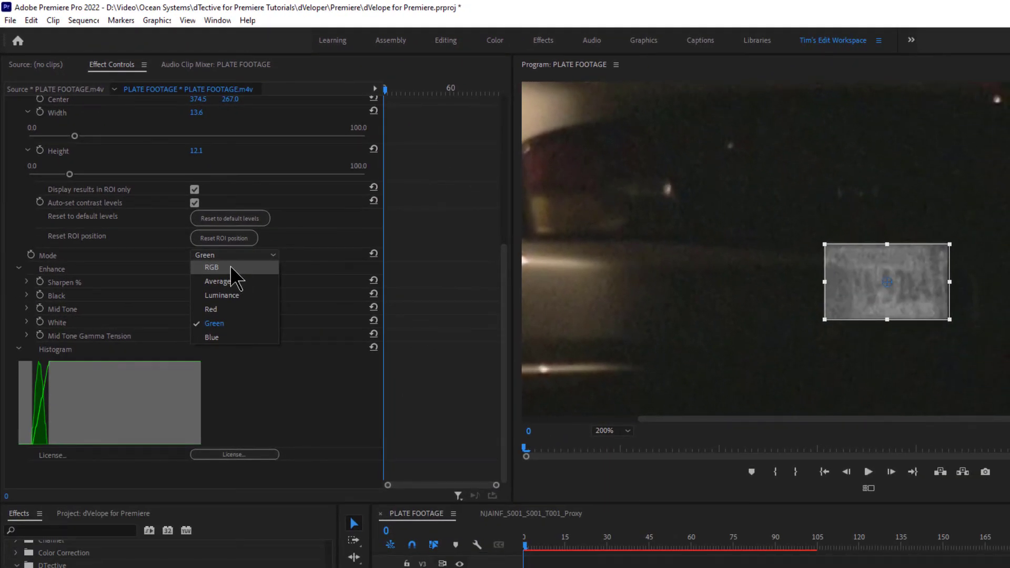
left_click(226, 266)
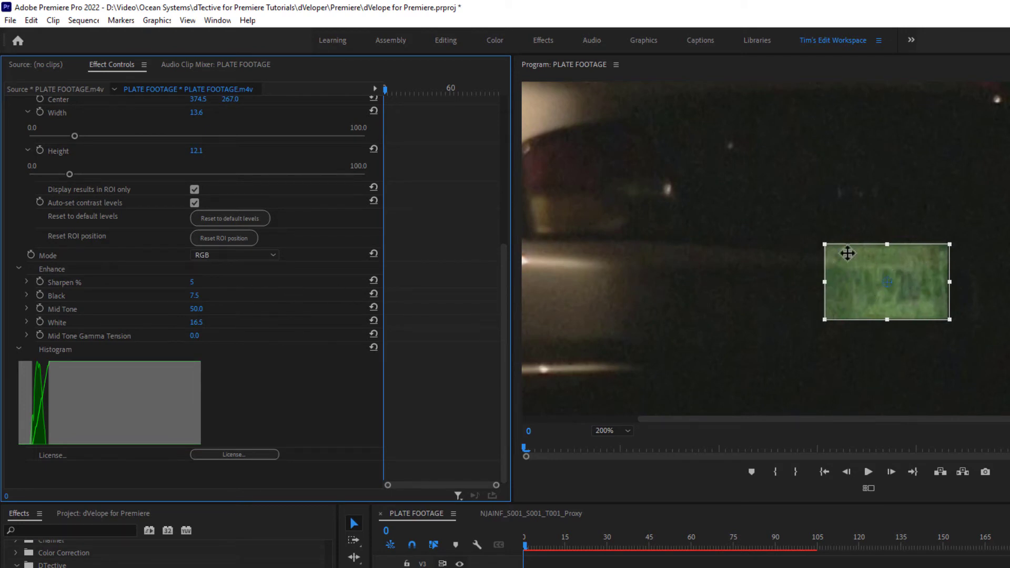
- Compare the plate in the Average, Luminance and Red modes, one after another
left_click(255, 257)
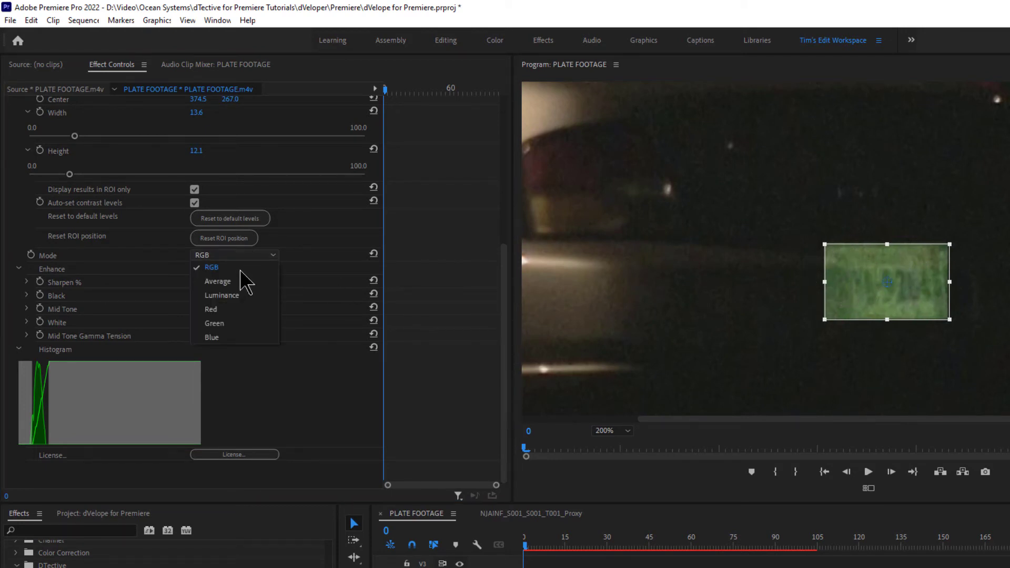
left_click(235, 280)
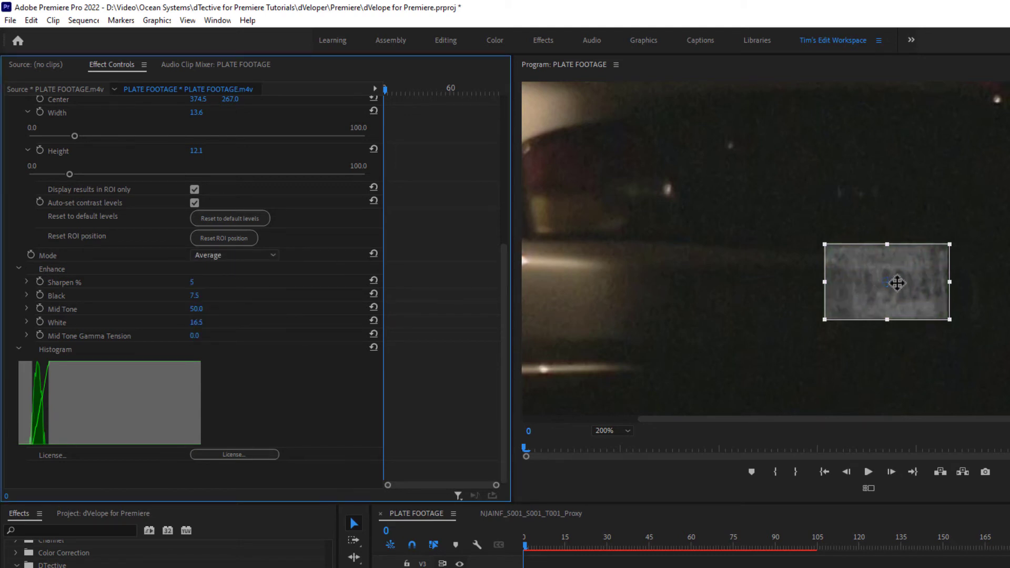
left_click(274, 258)
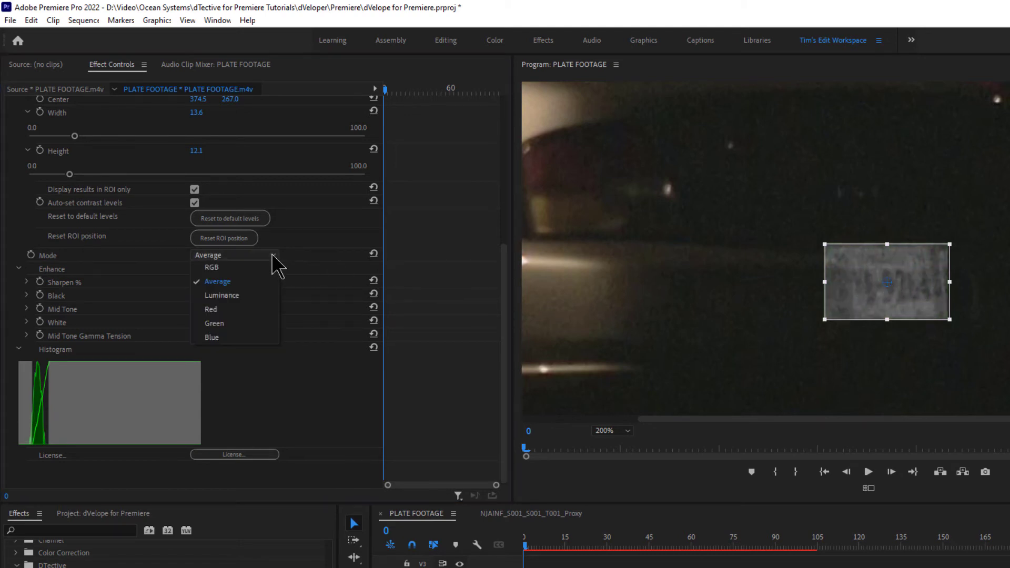
left_click(242, 296)
left_click(266, 256)
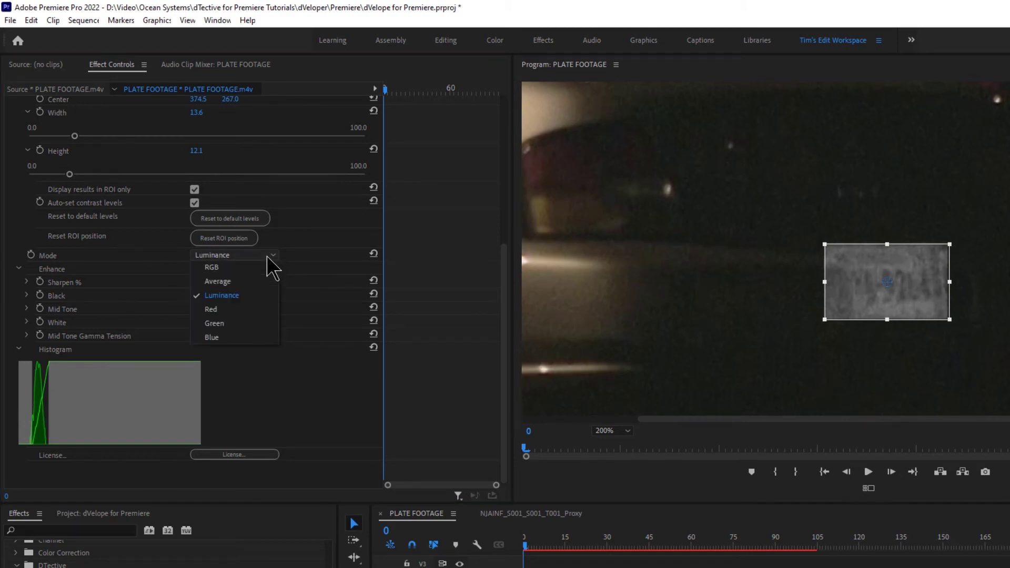
left_click(246, 310)
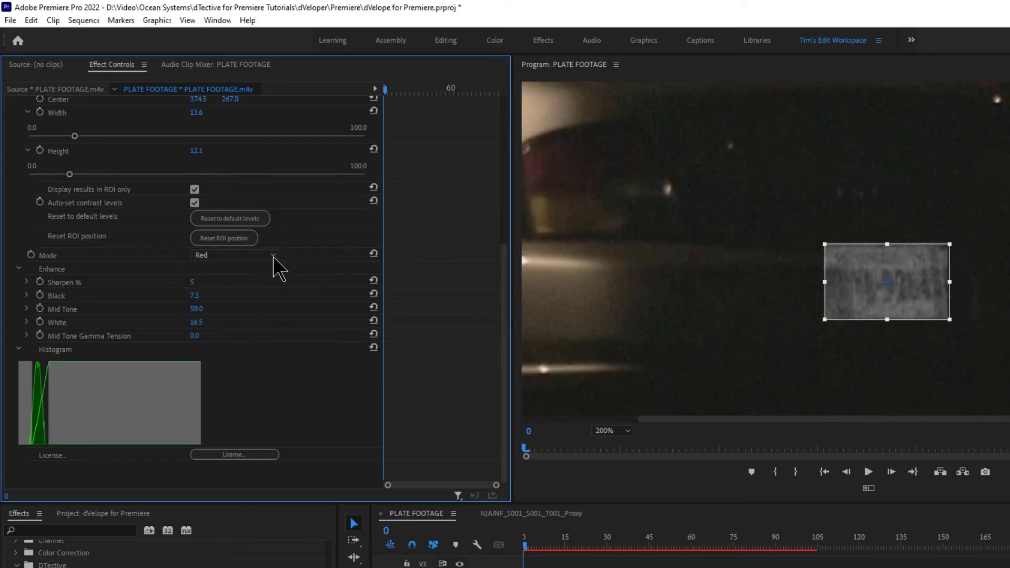
- Switch the mode to Green, compare it with Blue, and return it to Green
left_click(273, 256)
left_click(243, 322)
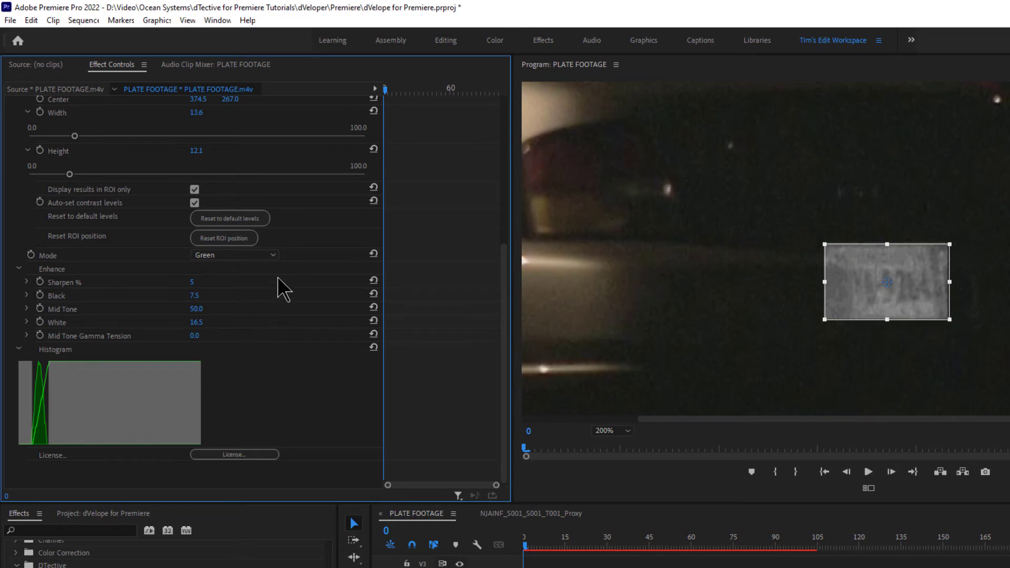
left_click(272, 256)
left_click(228, 336)
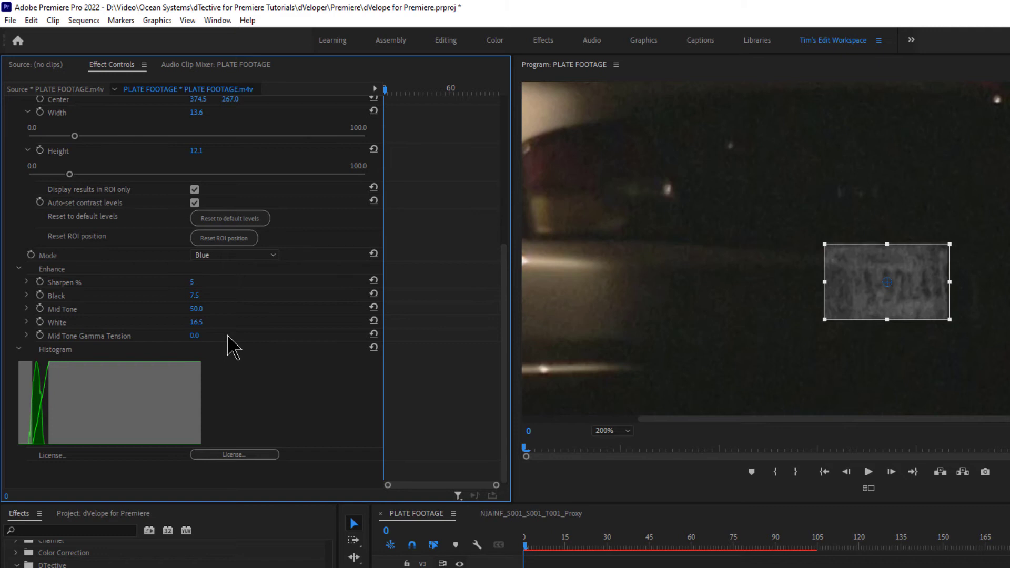
left_click(272, 256)
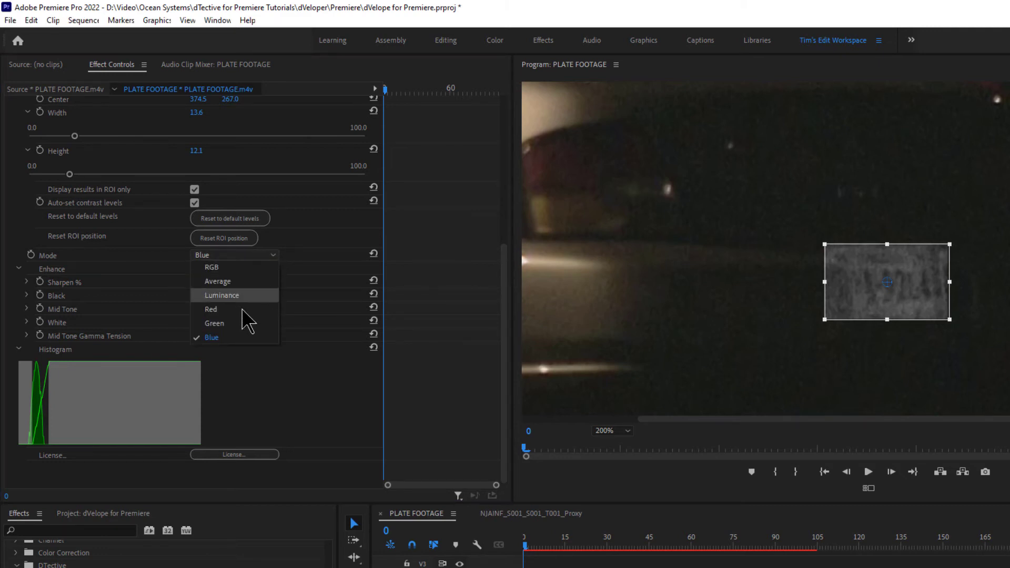
left_click(241, 322)
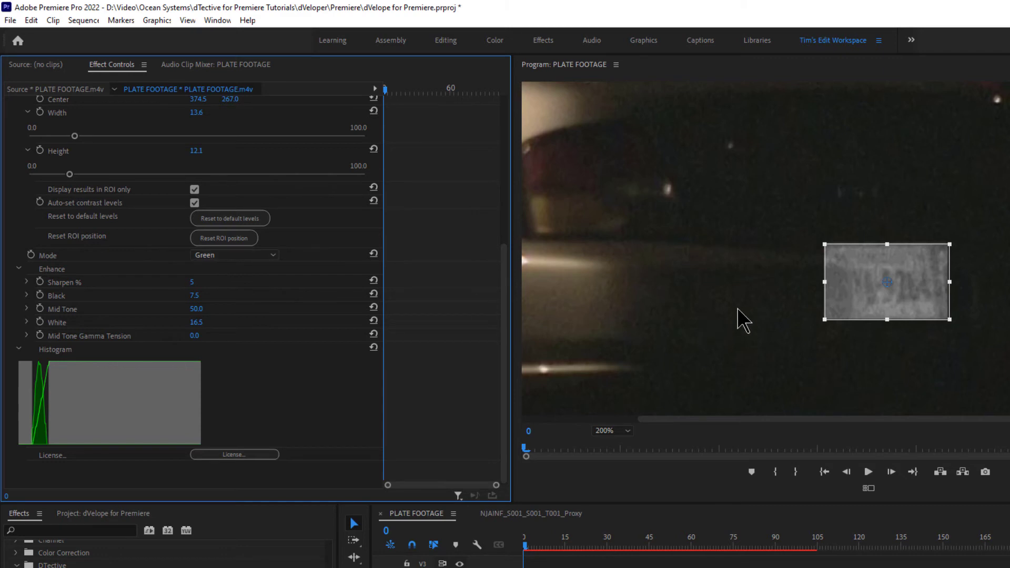
- Expand dVeloper's Sharpen setting, try stronger sharpening, and settle on 68%
left_click(27, 282)
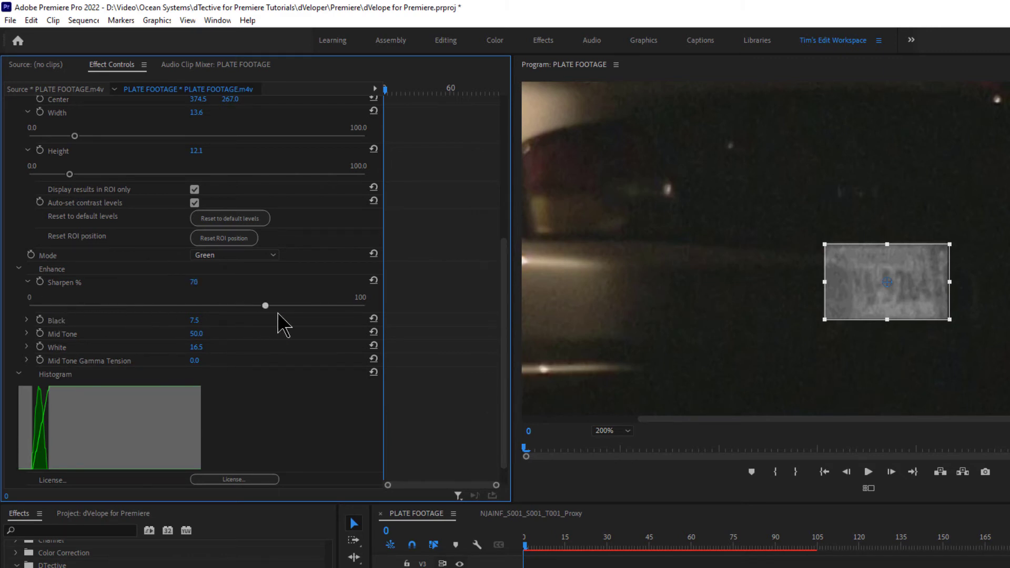
left_click_drag(278, 312, 418, 311)
left_click_drag(364, 306, 257, 307)
- Adjust the Black level with its slider and the histogram's black boundary, ending at 6.6
scroll(505, 371, "down", 1)
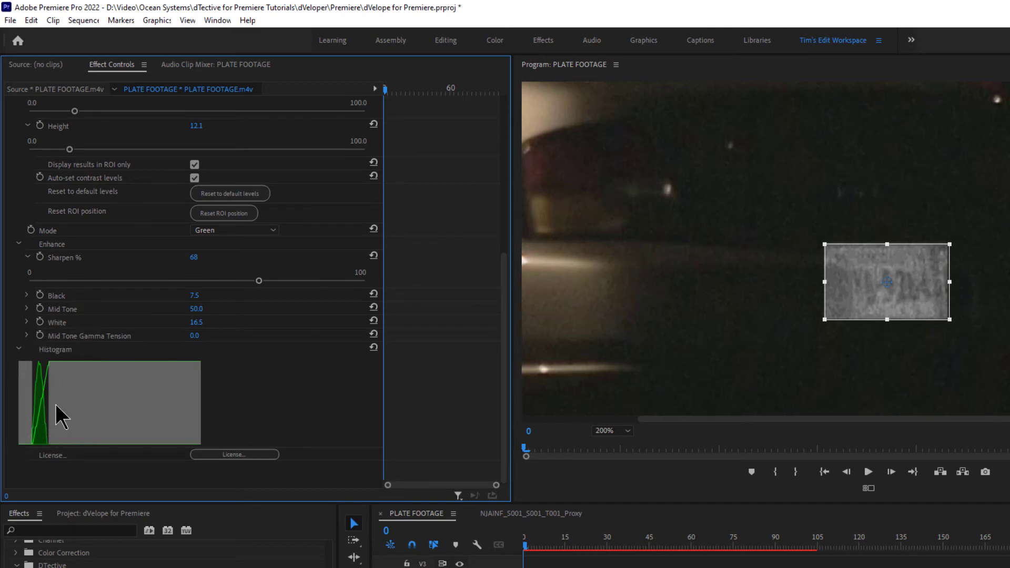
left_click(27, 296)
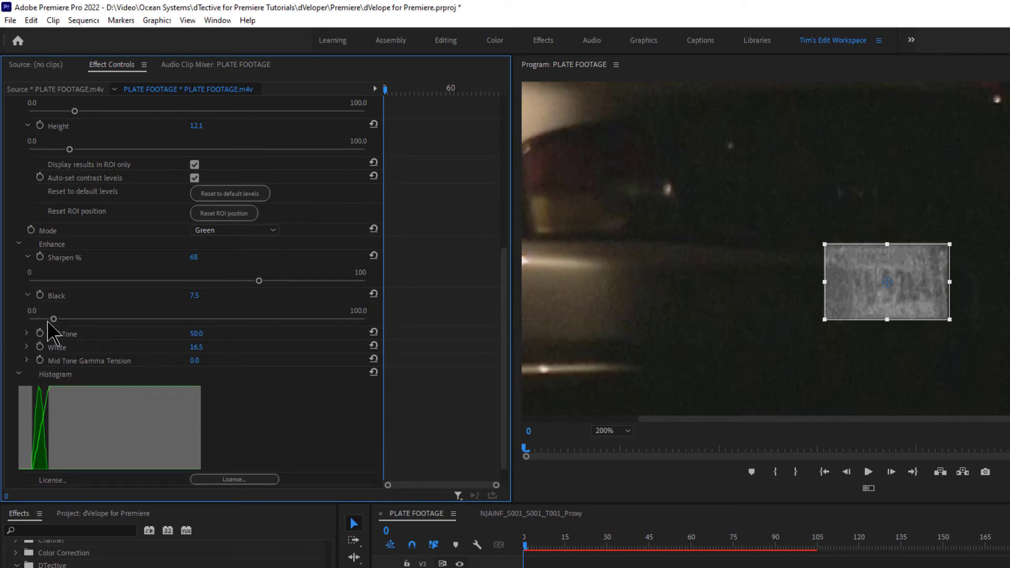
mouse_move(54, 320)
left_mouse_down()
mouse_move(80, 319)
mouse_move(30, 320)
mouse_move(40, 319)
left_mouse_up()
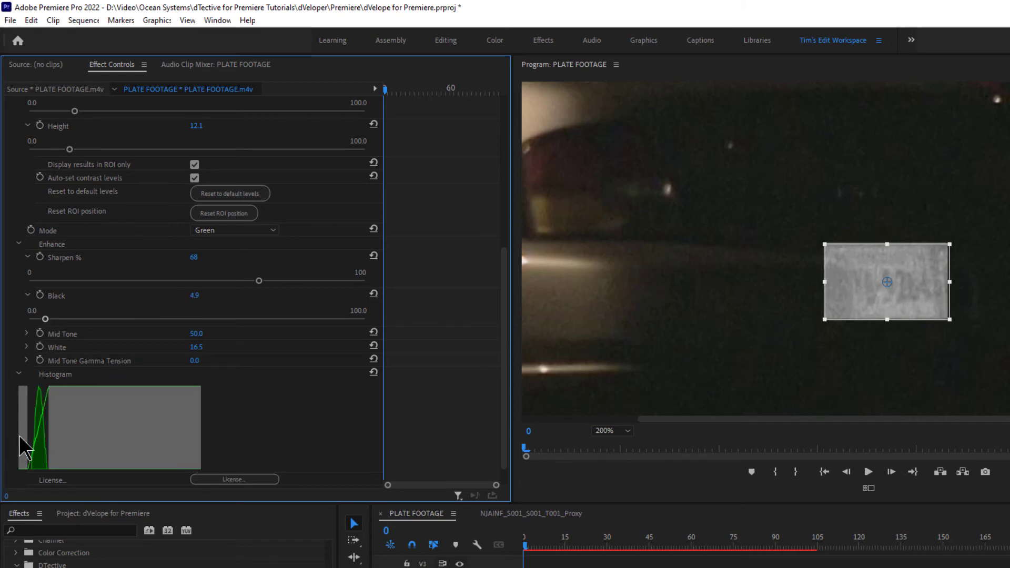
left_click_drag(29, 438, 31, 448)
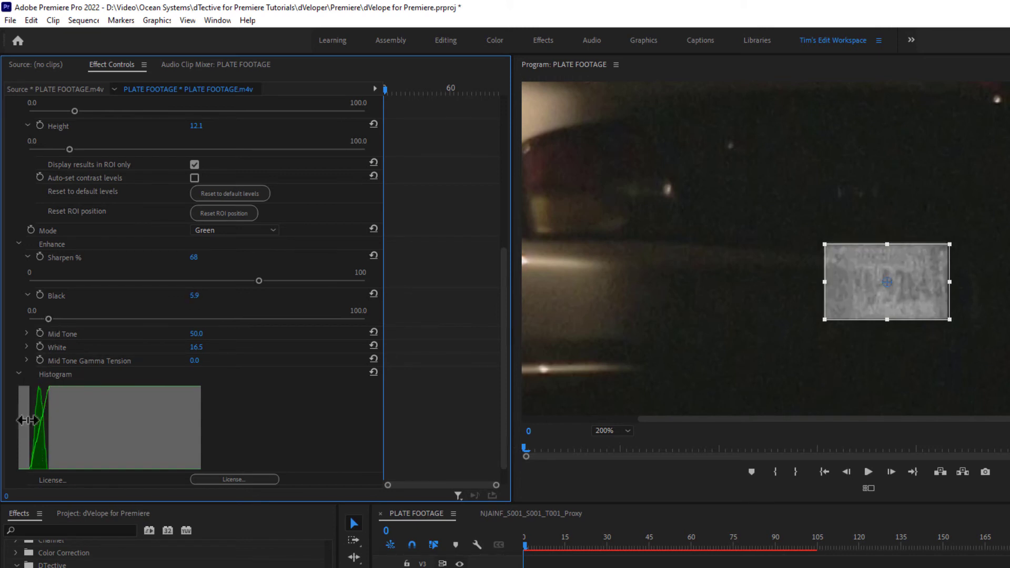
left_click_drag(29, 421, 31, 430)
- Adjust the White level with the histogram's white boundary and its slider, ending at 17.4
left_click(27, 347)
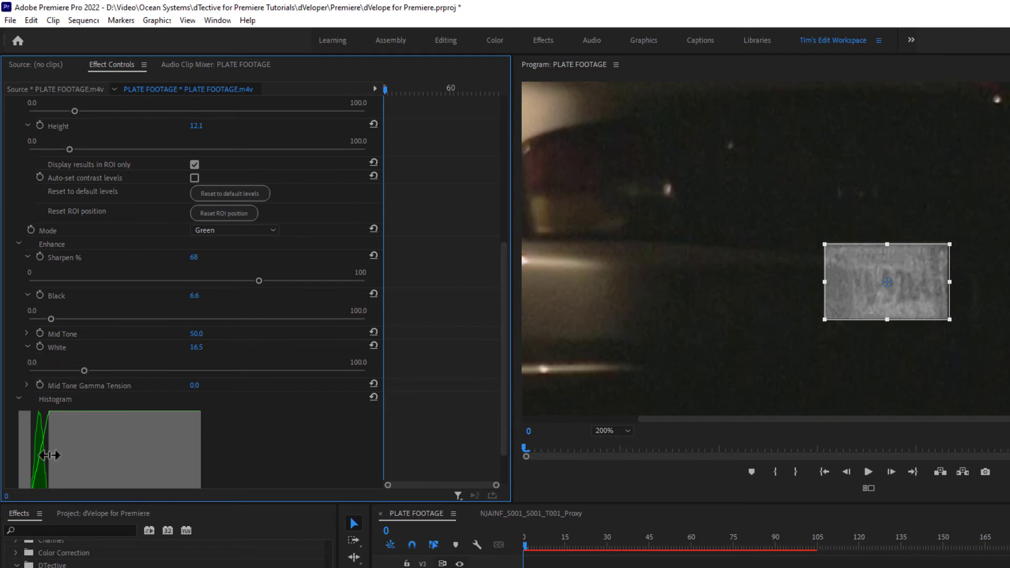
mouse_move(53, 445)
left_mouse_down()
mouse_move(70, 444)
mouse_move(41, 442)
mouse_move(49, 445)
left_mouse_up()
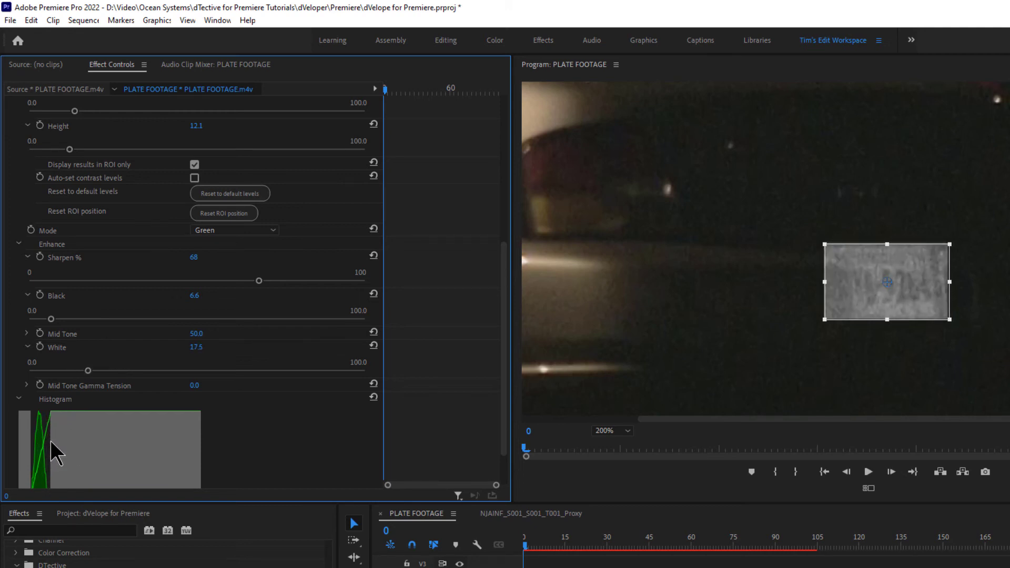
mouse_move(82, 371)
left_mouse_down()
mouse_move(73, 371)
mouse_move(87, 371)
left_mouse_up()
- Raise Mid Tone to 59.3 and on to 76.5, darkening the plate's mid tones
left_click(27, 333)
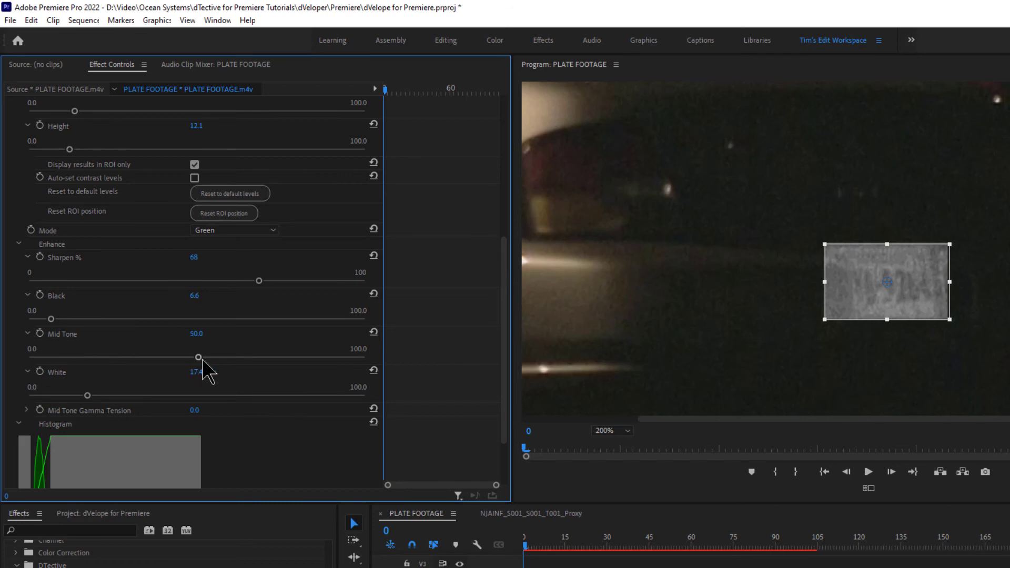
left_click_drag(199, 358, 229, 359)
left_click_drag(504, 367, 504, 410)
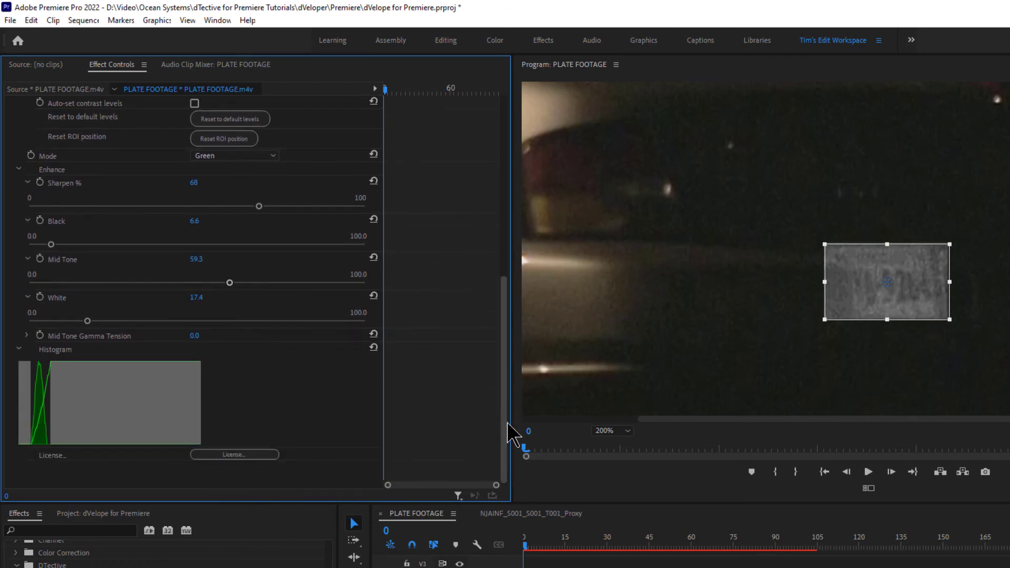
left_click_drag(230, 283, 287, 282)
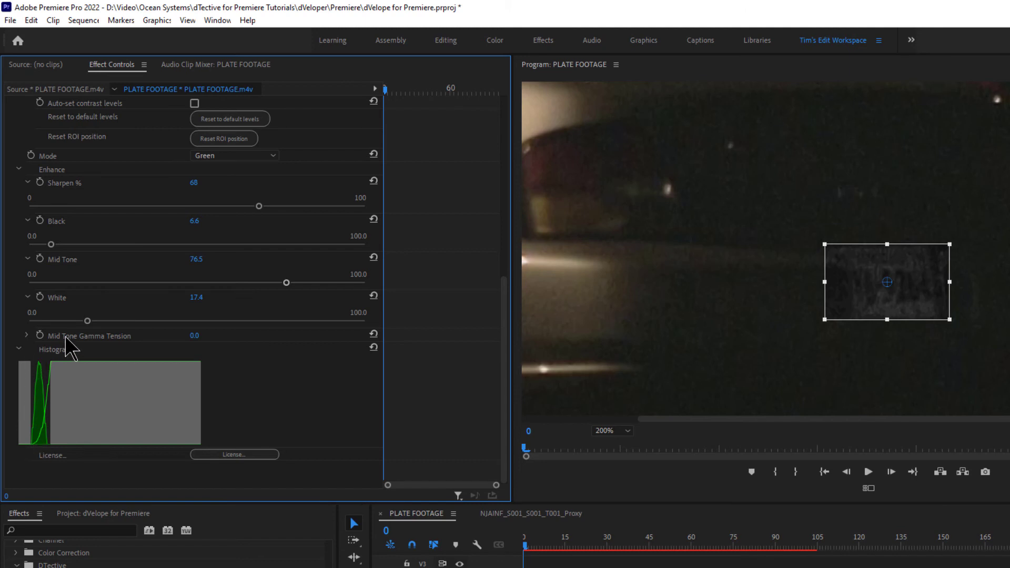
- Expand Mid Tone Gamma Tension and raise it to 70.8, and on to 79.9
left_click(27, 335)
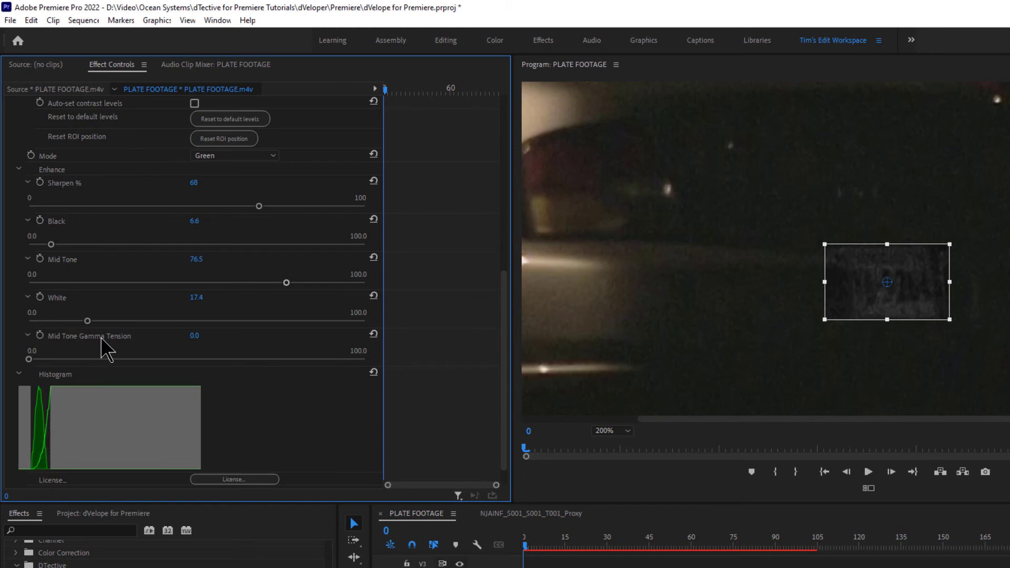
left_click_drag(31, 361, 266, 362)
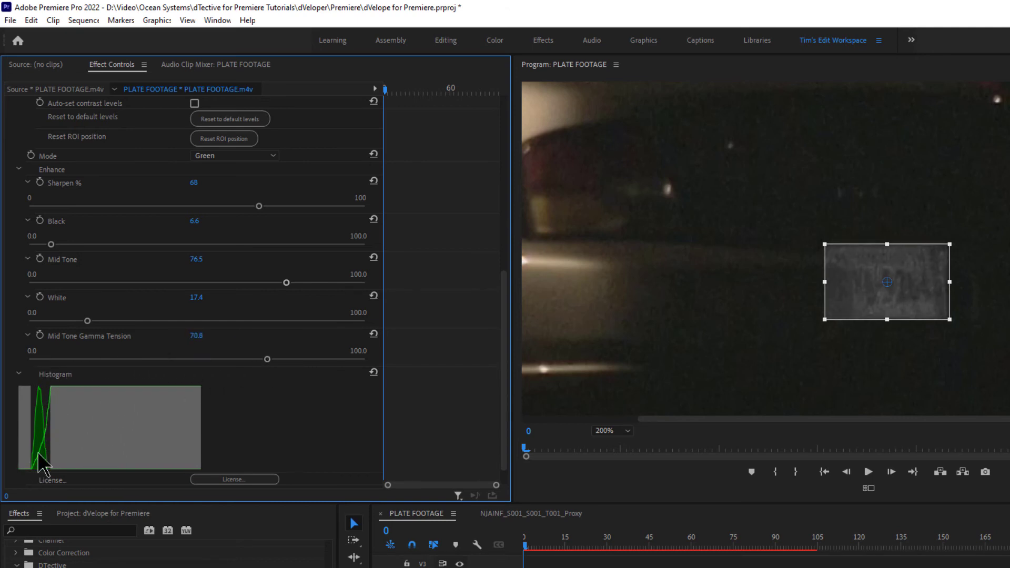
left_click_drag(267, 360, 298, 360)
- Lower Mid Tone to 57.2, raise it to 93.4, and set Mid Tone Gamma Tension to 93.4
left_click_drag(288, 283, 222, 284)
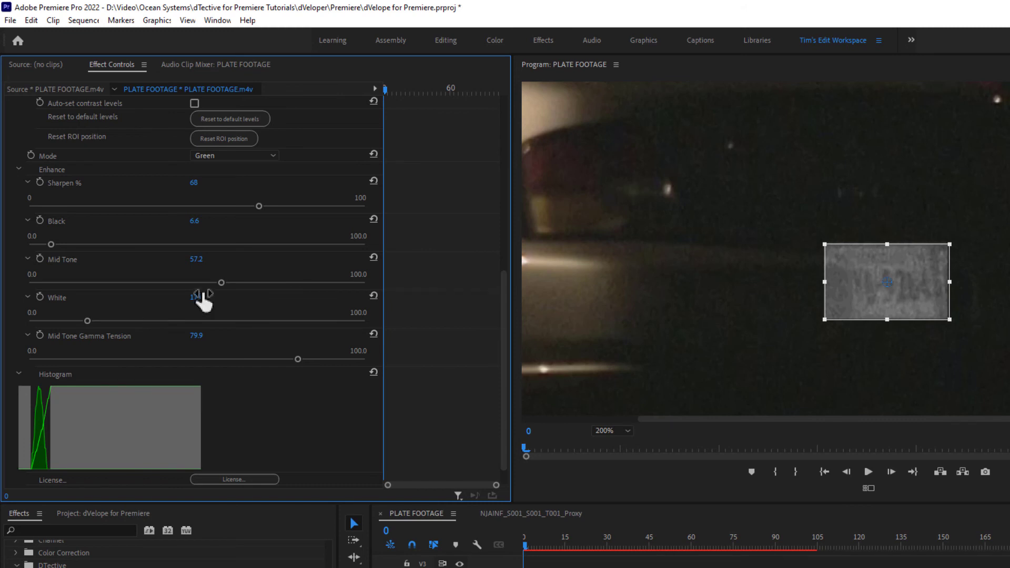
left_click_drag(220, 284, 336, 283)
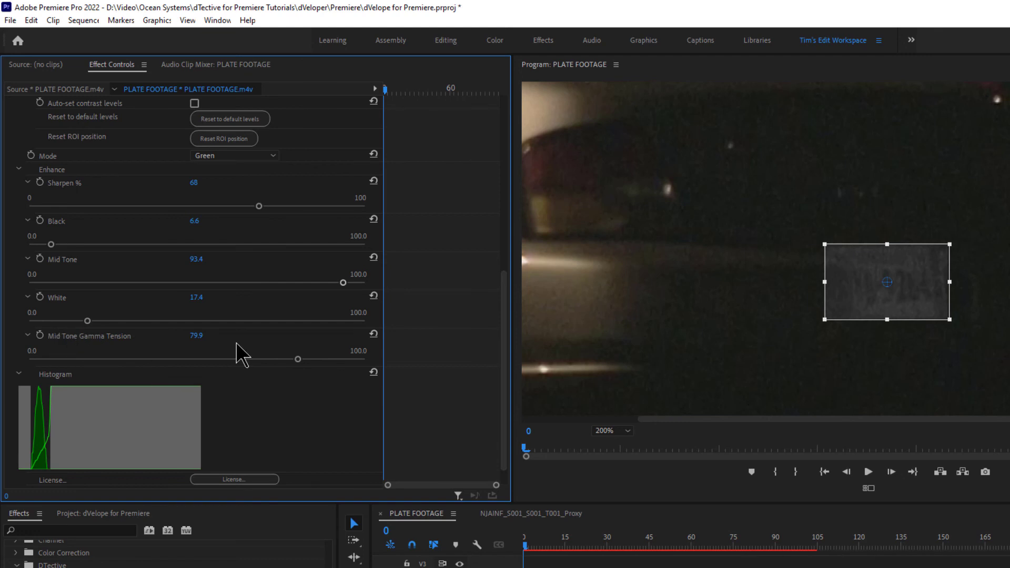
left_click_drag(297, 359, 324, 359)
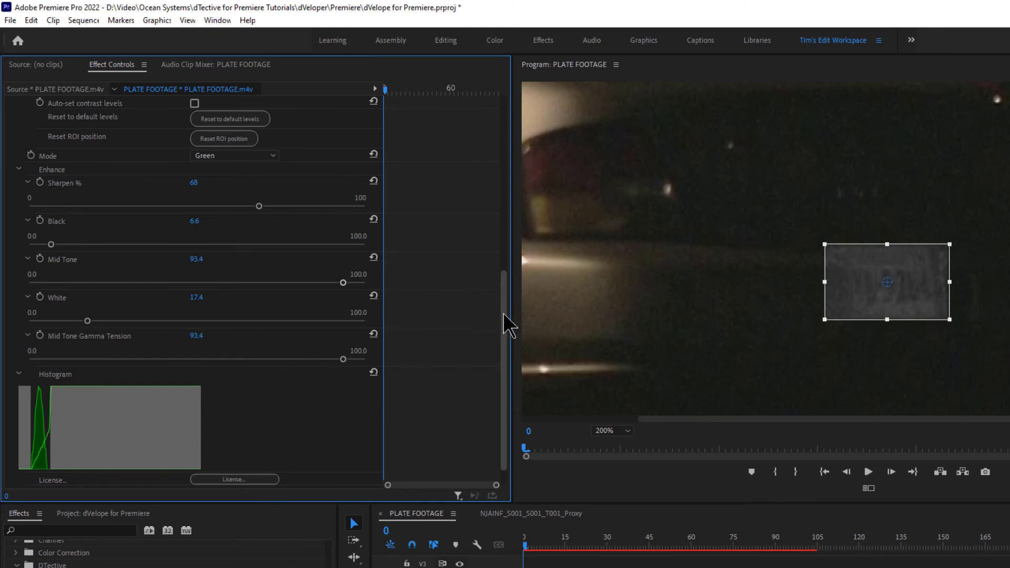
- Reset dVeloper's enhancement levels to their defaults
left_click_drag(504, 322, 505, 397)
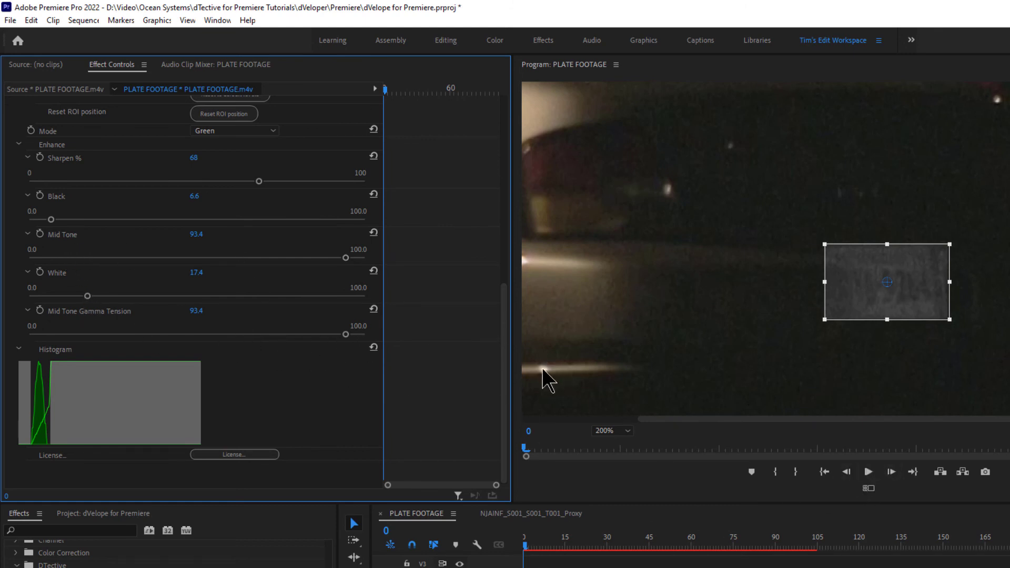
left_click_drag(503, 392, 505, 323)
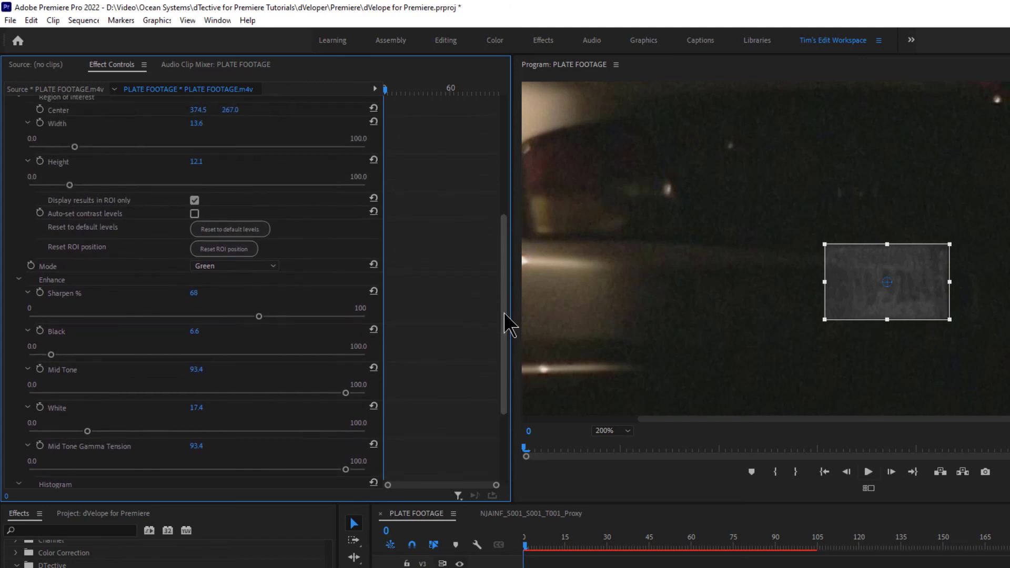
left_click(238, 232)
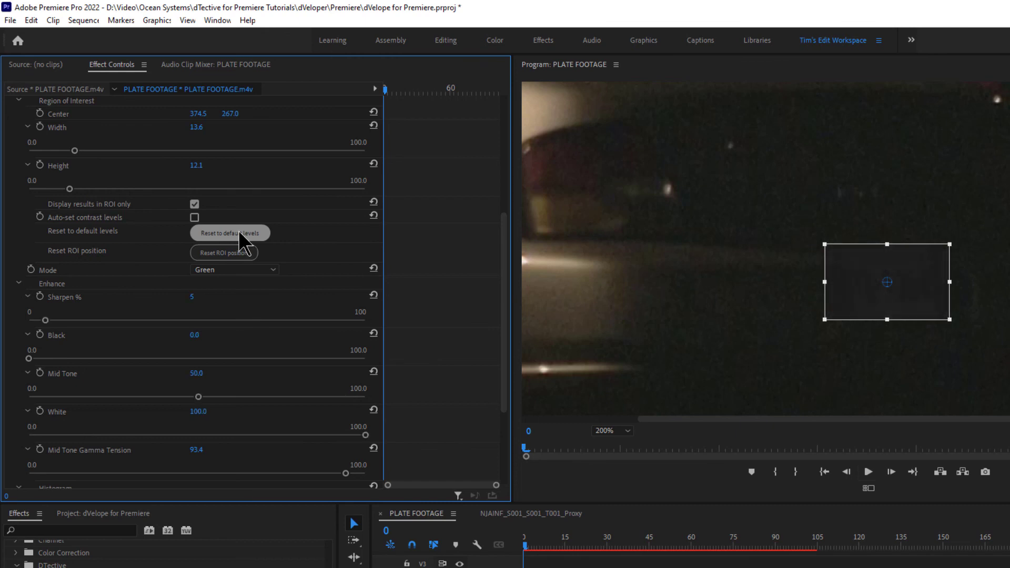
- Enable auto-set contrast levels and move the region of interest over the plate to centre 376.0, 270.0
left_click(894, 286)
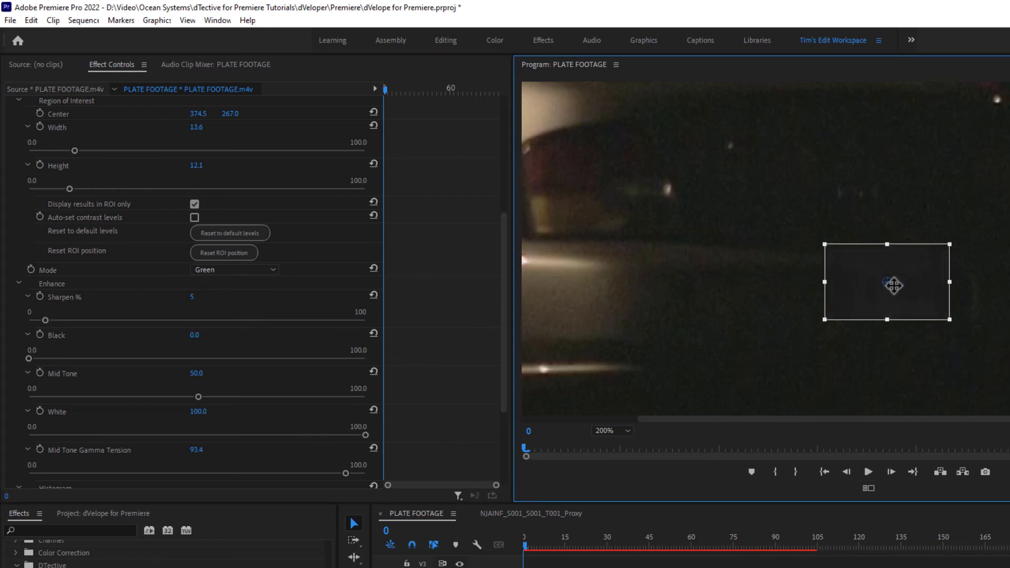
left_click_drag(892, 285, 888, 282)
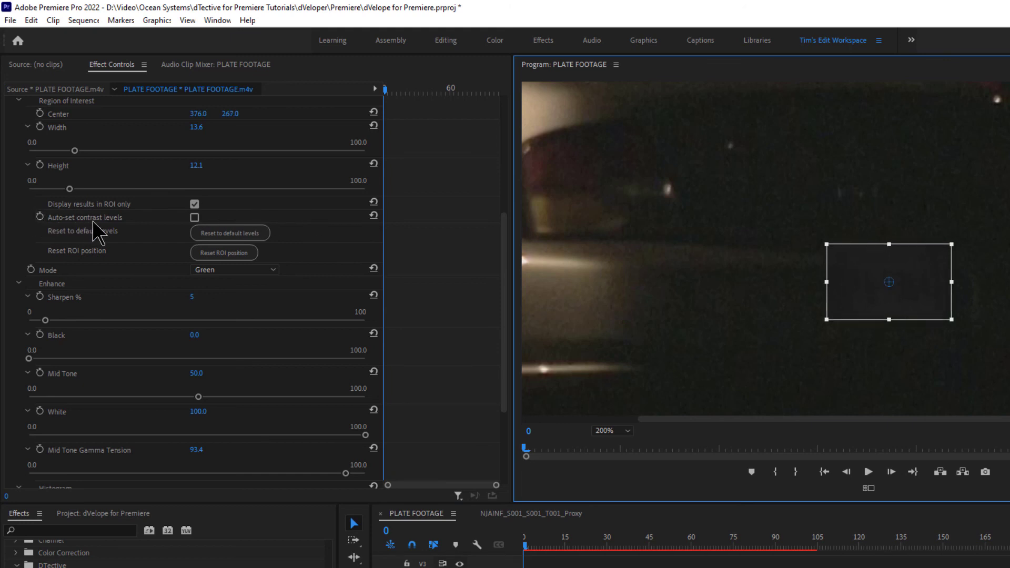
left_click(195, 218)
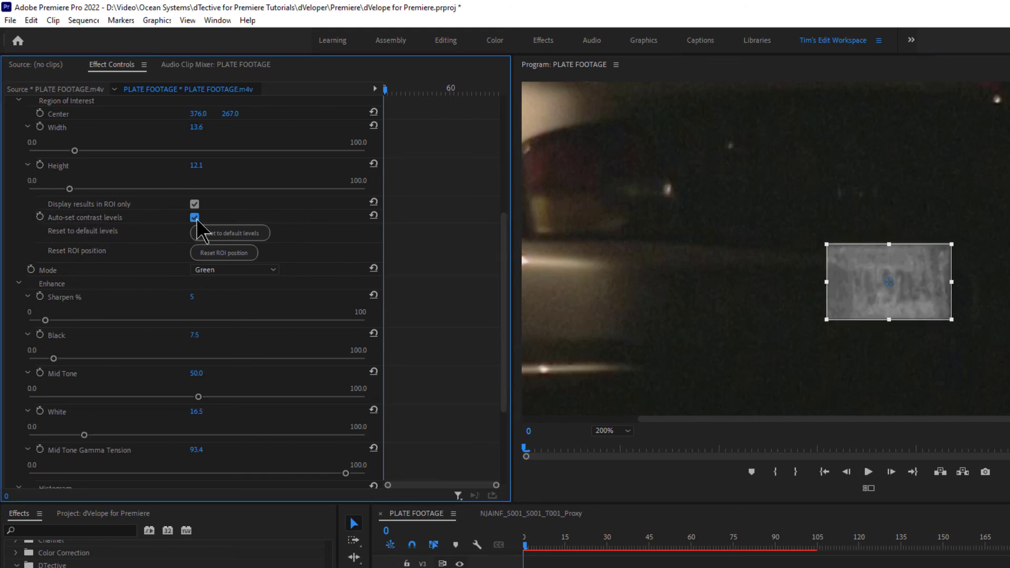
left_click_drag(884, 278, 889, 285)
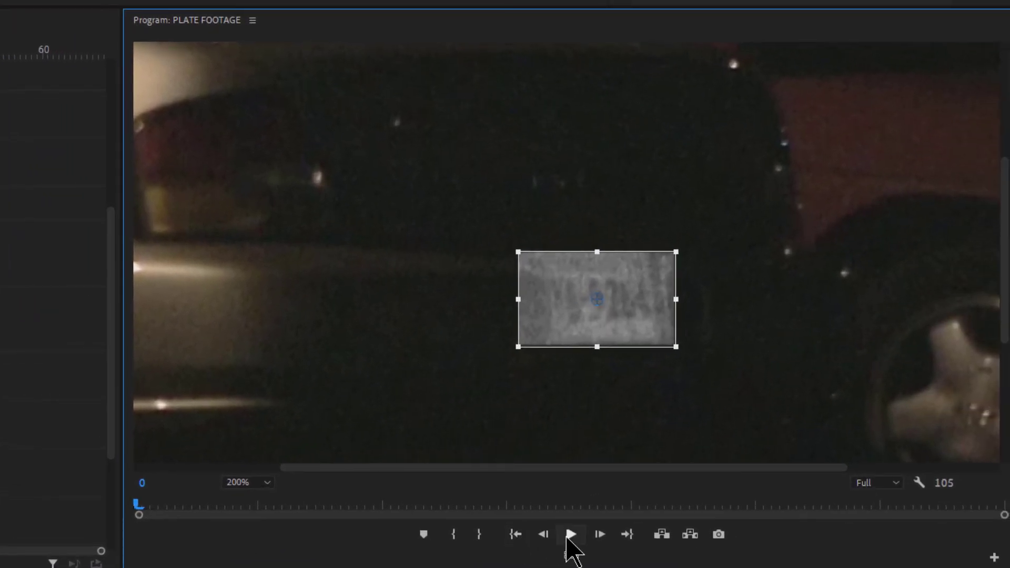
- Play the enhanced clip, stop it, and step frame by frame forward to 79 and back to 69 to examine the plate
left_click(570, 534)
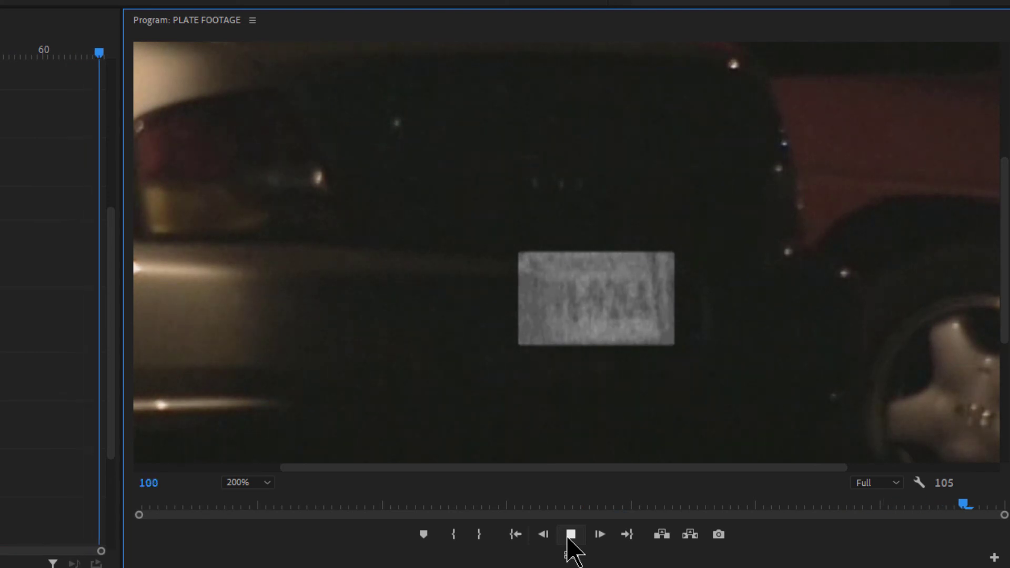
left_click(570, 534)
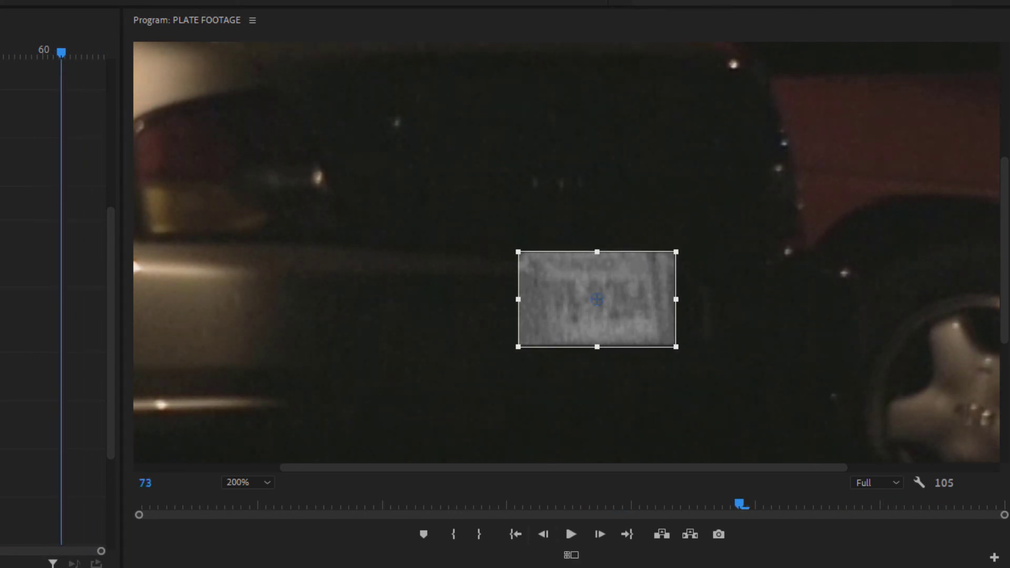
key("Right")
key("Right")
key("Right")
key("Right")
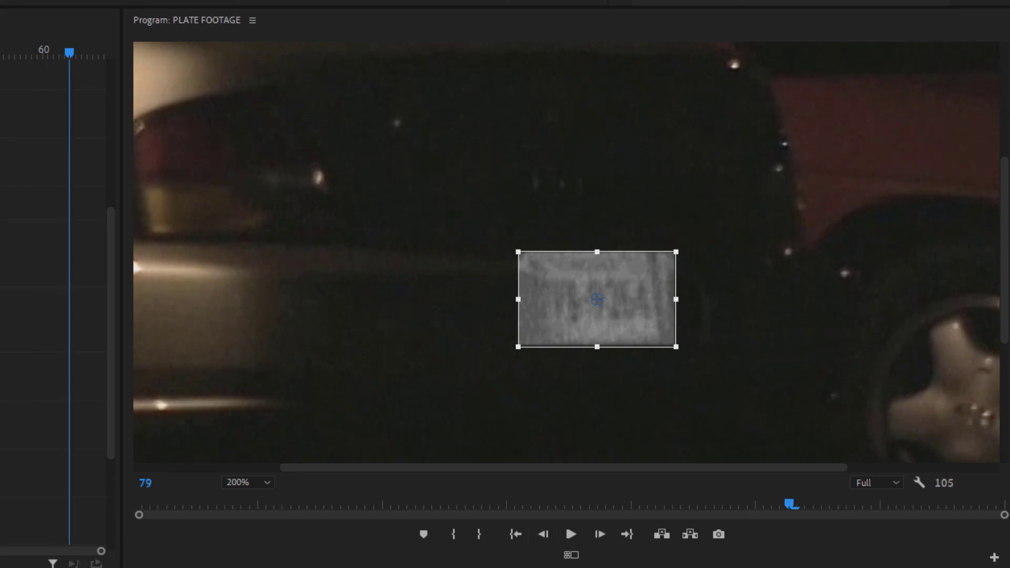
key("Left")
key("Left")
key("Left")
key("Left")
key("Left")
key("Left")
key("Left")
key("Left")
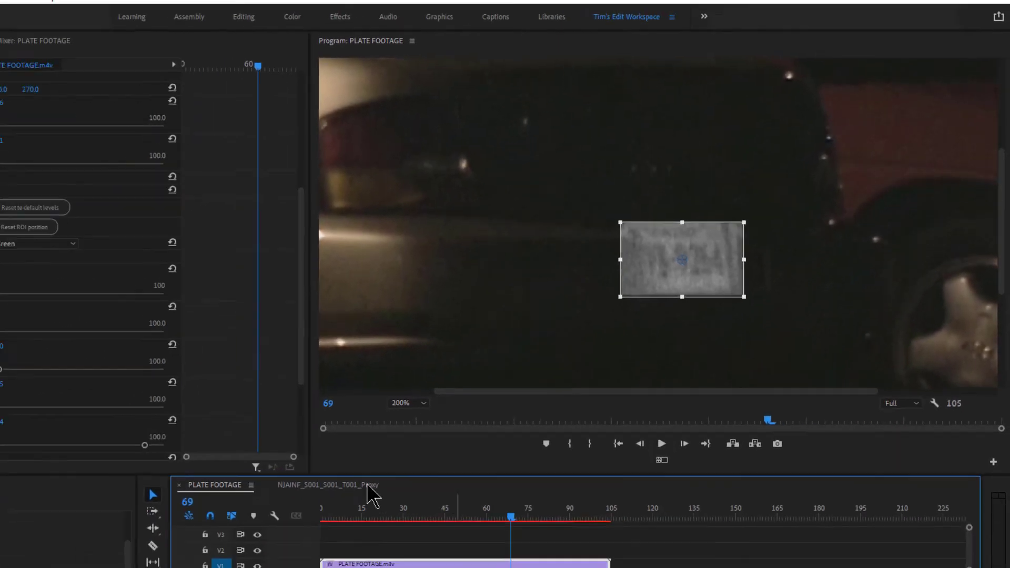
- Save the clip's dVeloper settings as a Scale-type effect preset named "dVeloper for Plate"
left_click_drag(421, 294, 429, 208)
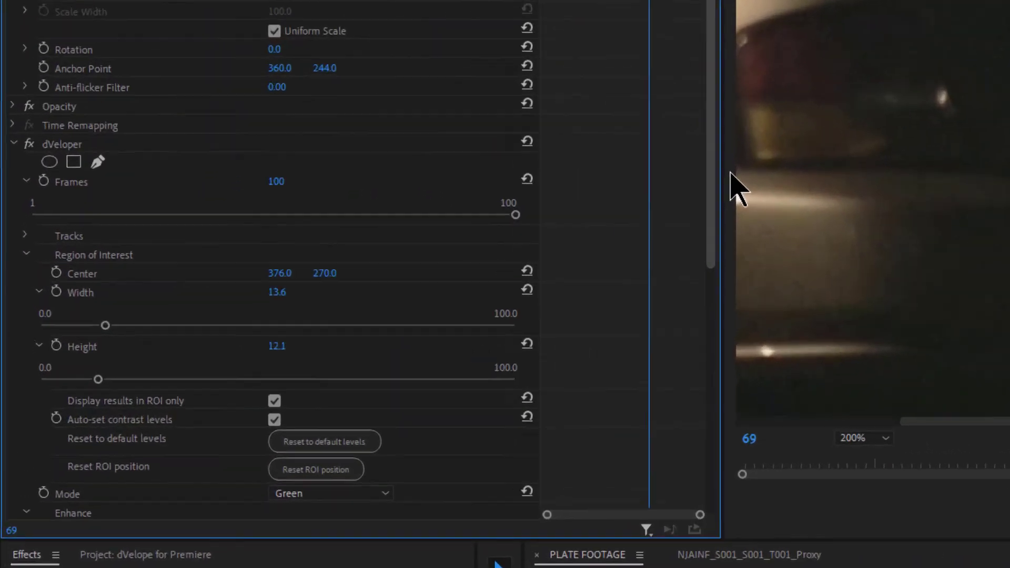
right_click(86, 144)
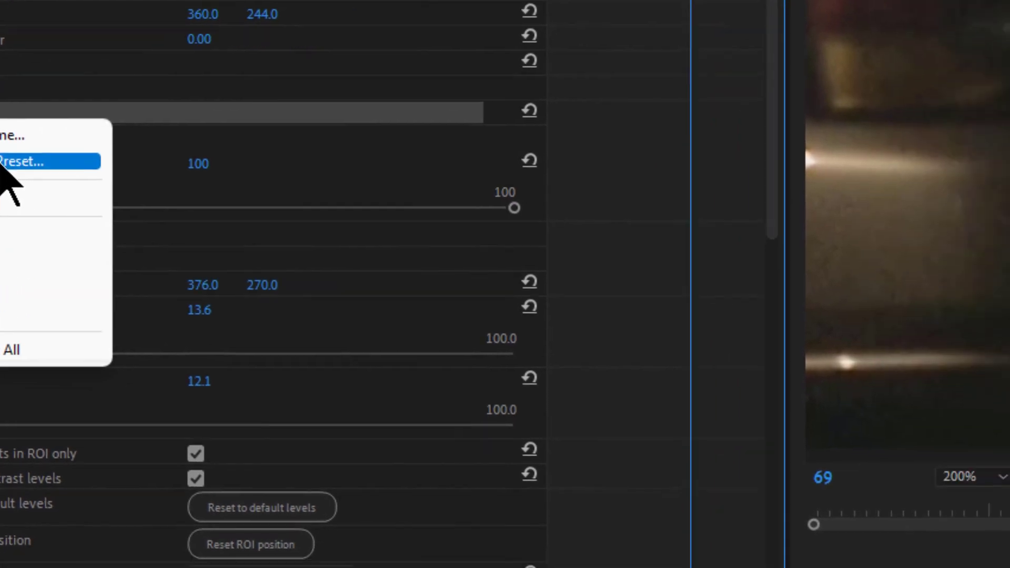
left_click(168, 187)
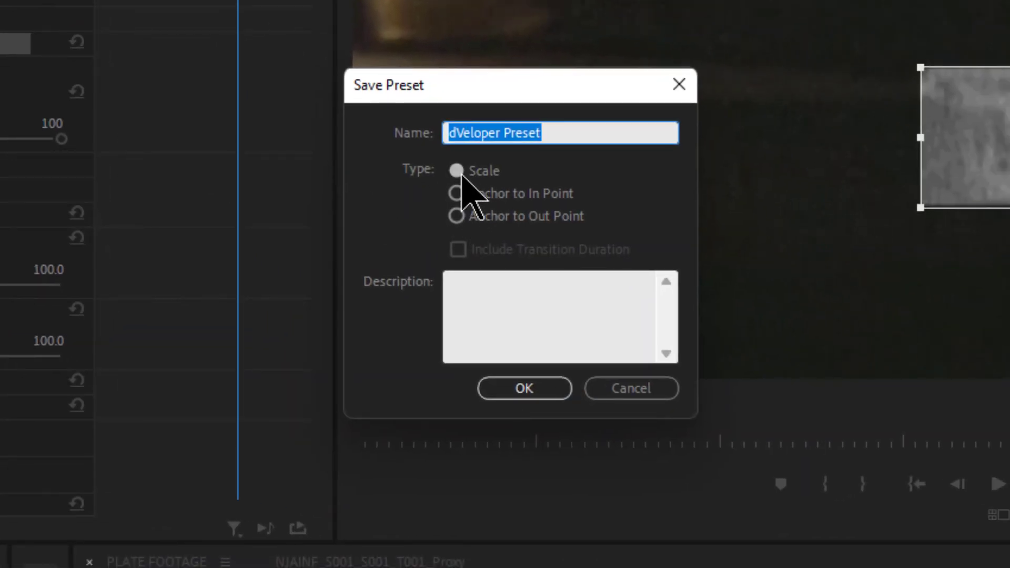
left_click(458, 173)
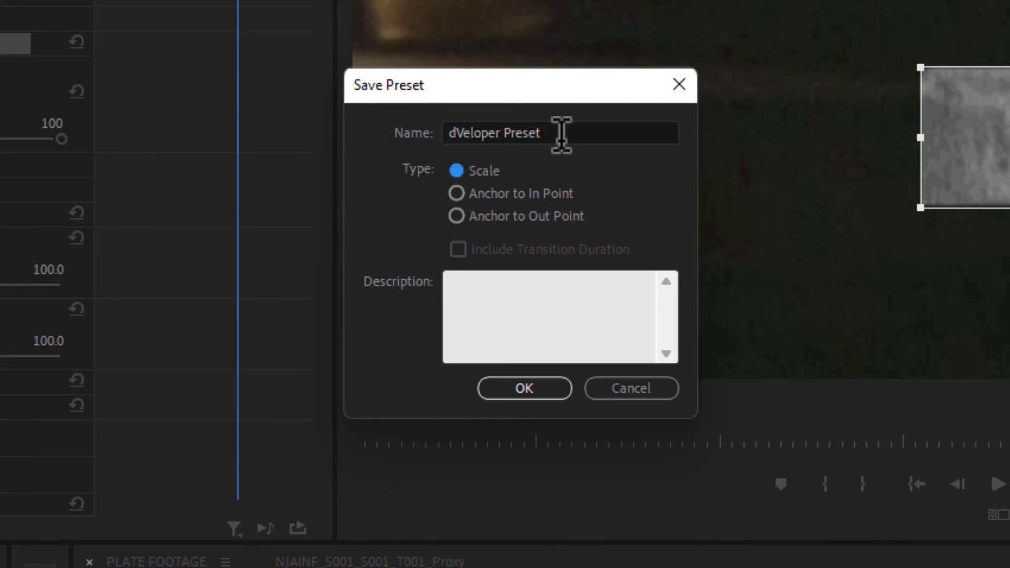
left_click_drag(562, 135, 433, 157)
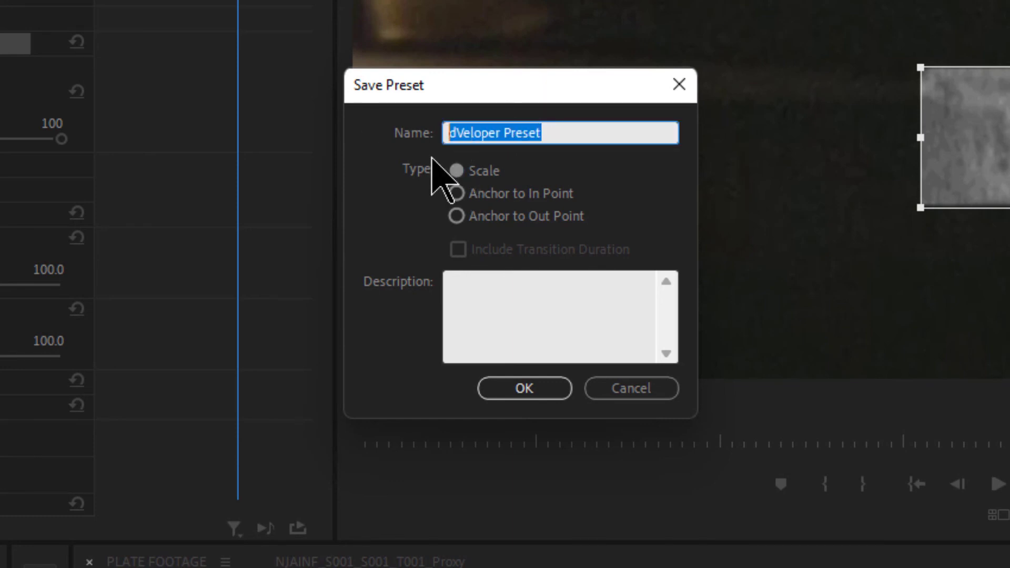
double_click(520, 132)
type("for Plat")
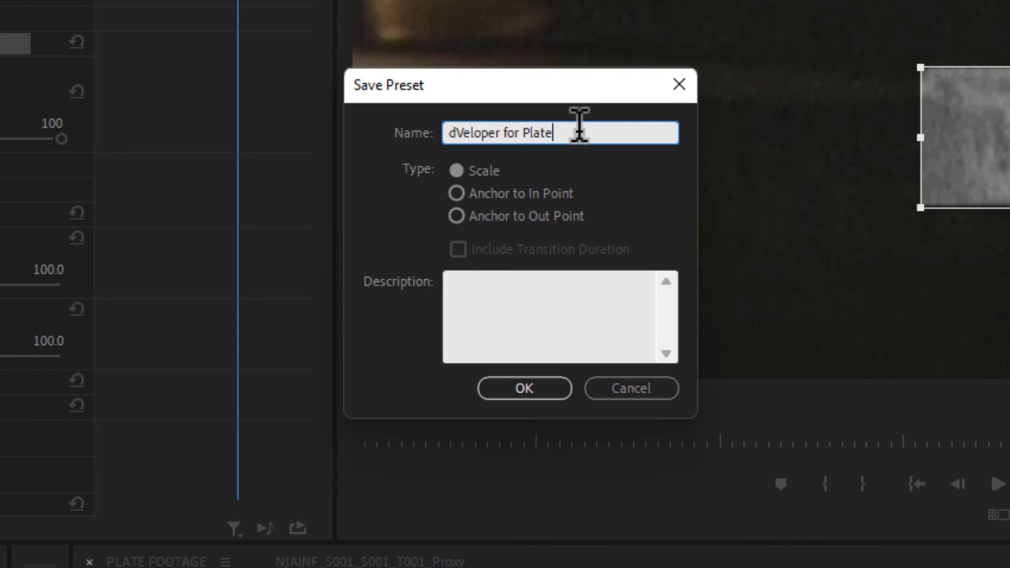
left_click(539, 398)
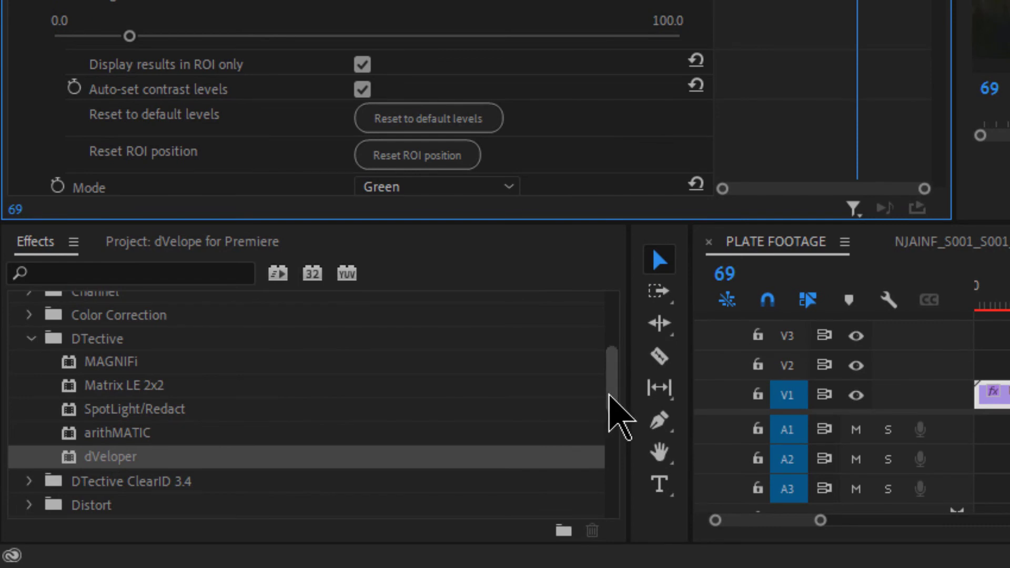
- Find the dVeloper for Plate preset in the Presets bin of the effects list and select it
left_click(44, 245)
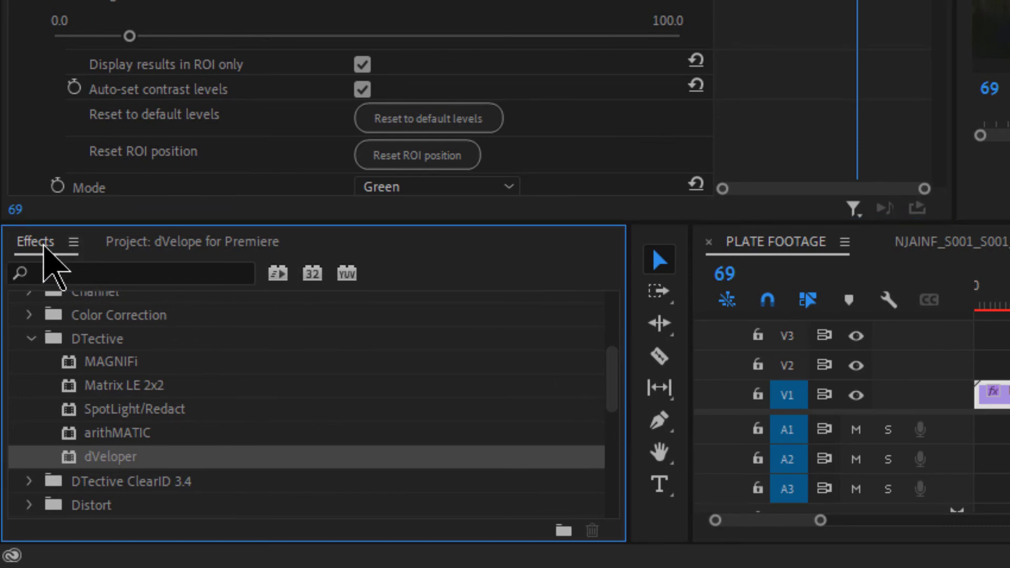
left_click_drag(613, 405, 608, 323)
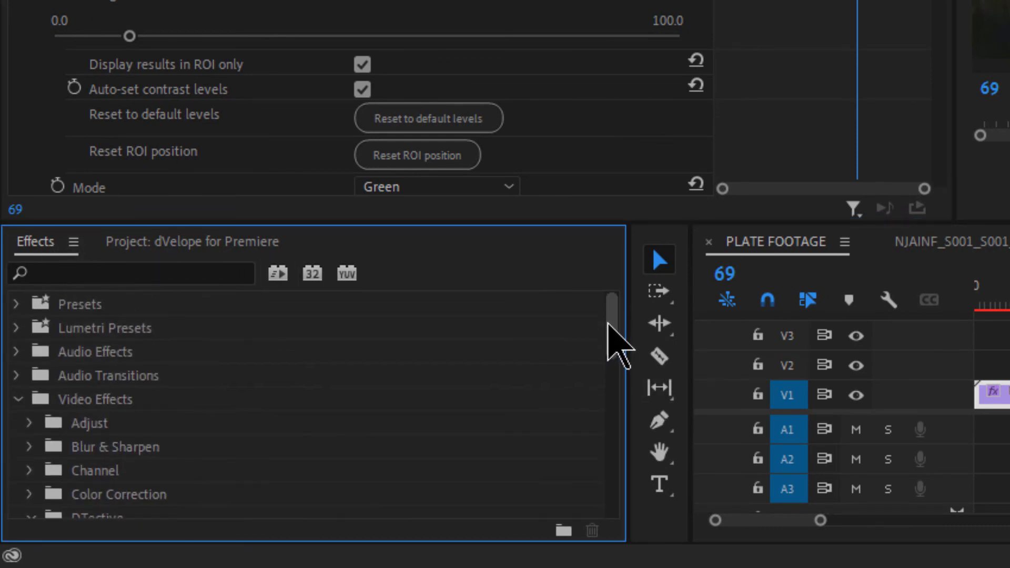
left_click(17, 306)
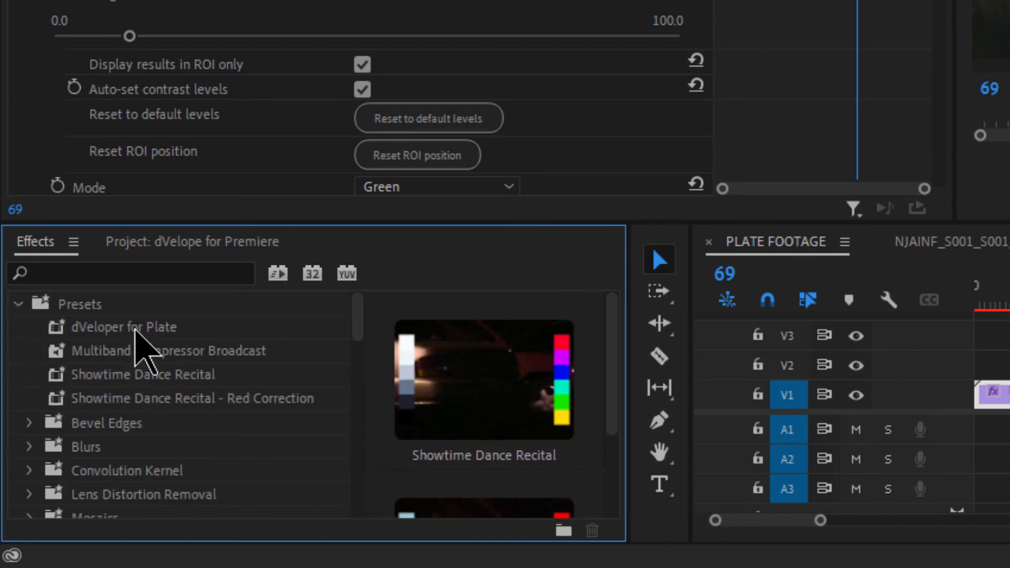
left_click(135, 329)
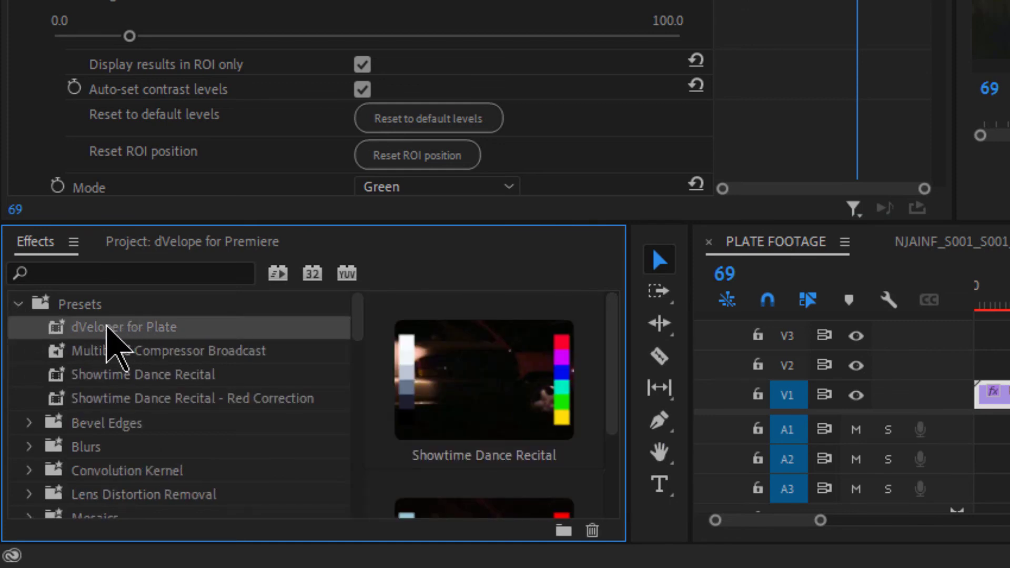
- Delete the dVeloper for Plate preset from the Presets bin
right_click(135, 327)
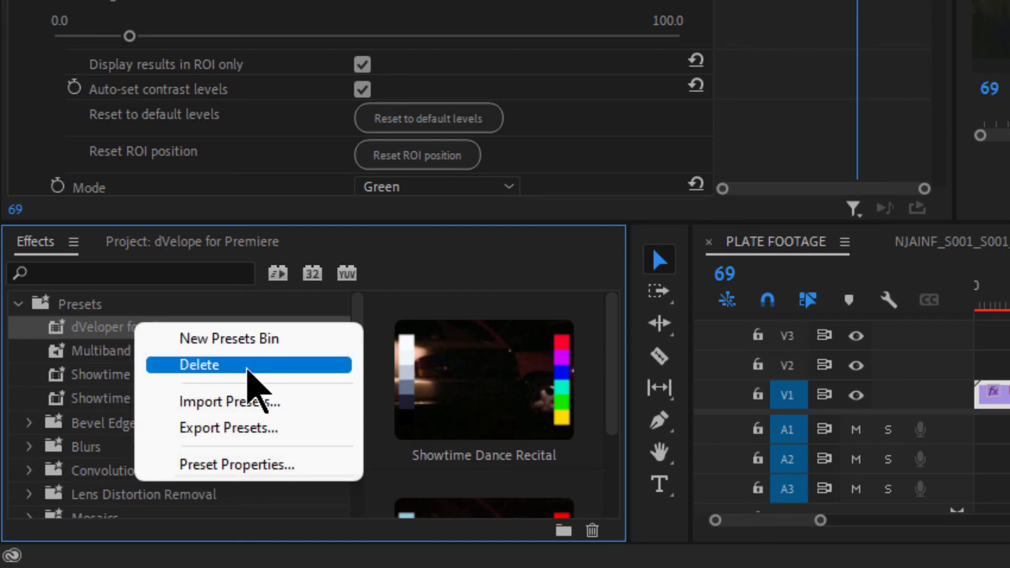
left_click(90, 325)
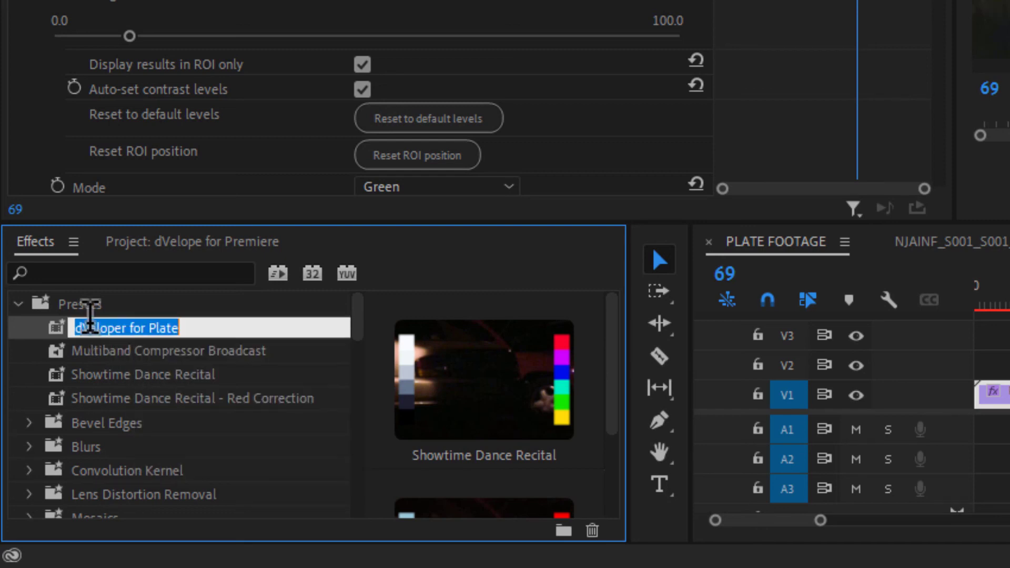
left_click(52, 327)
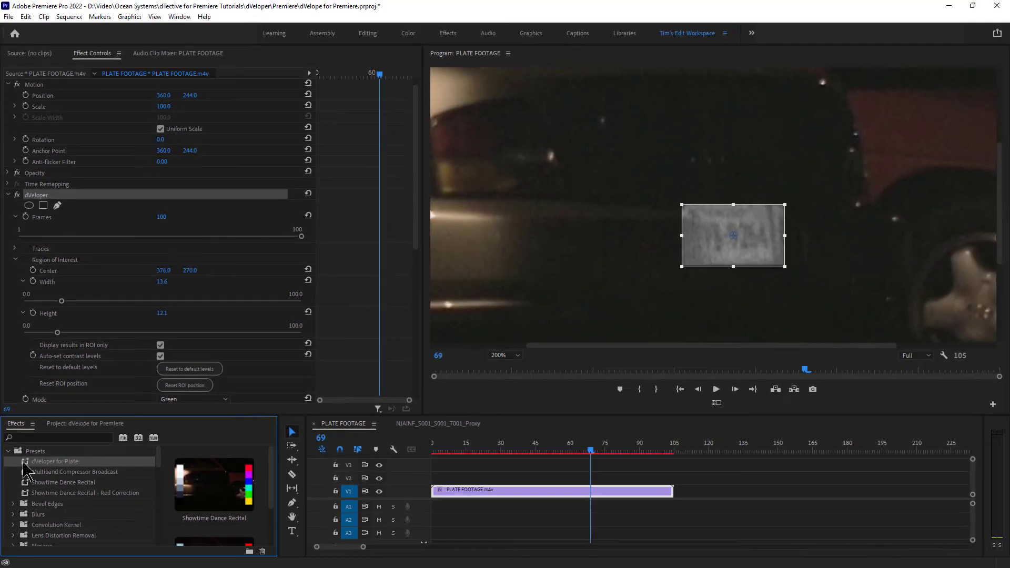
key("Delete")
left_click(513, 304)
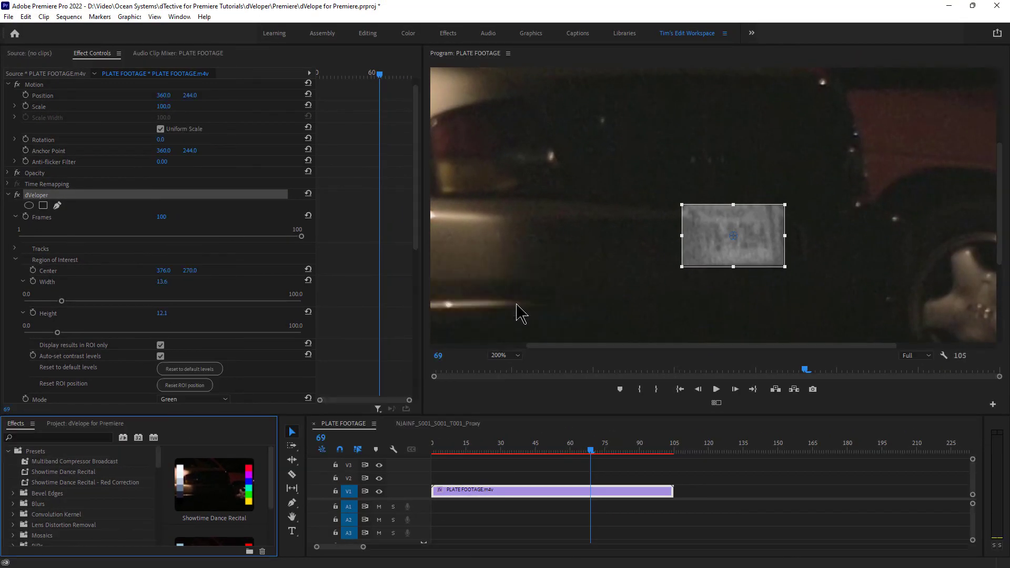